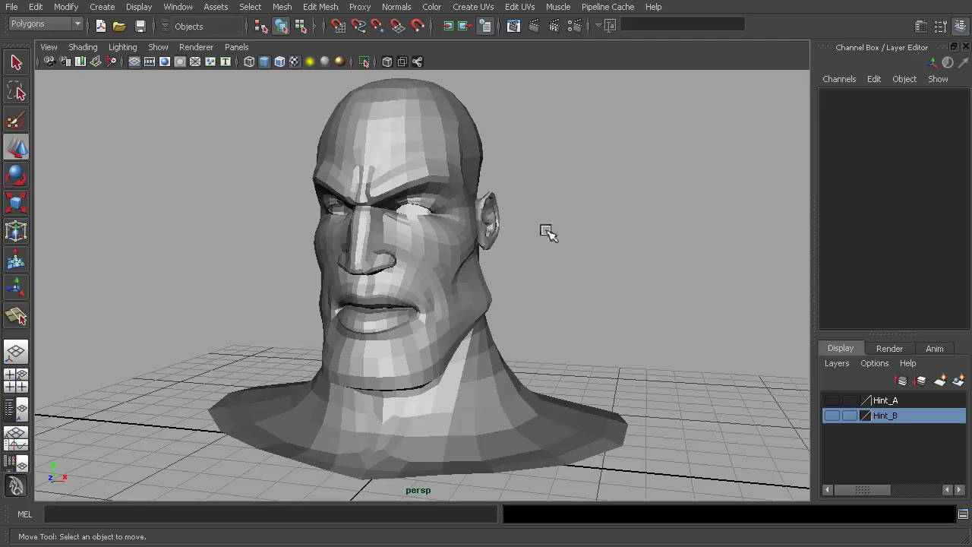
left_click_drag(505, 259, 581, 295, "alt")
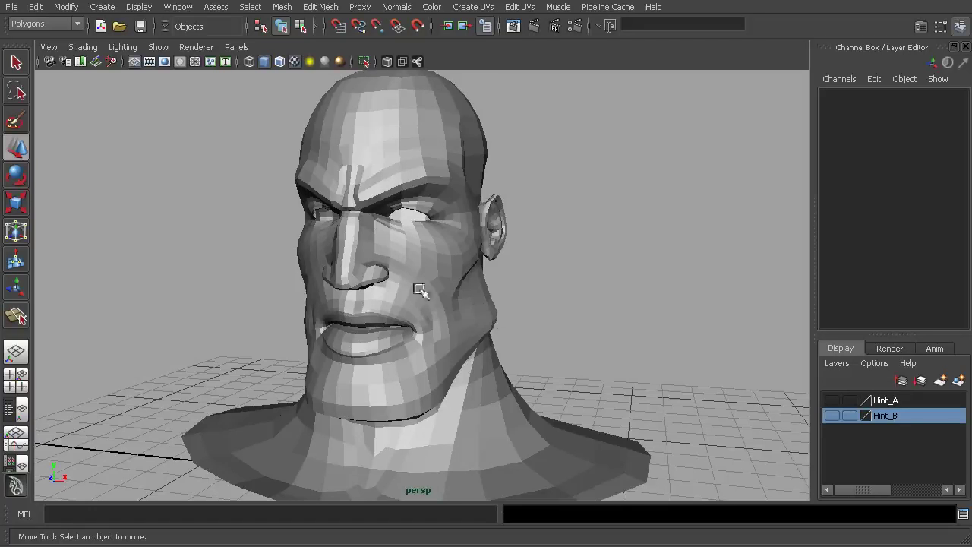
mouse_move(572, 318)
left_mouse_down("alt")
mouse_move(549, 304)
mouse_move(557, 321)
mouse_move(575, 324)
left_mouse_up("alt")
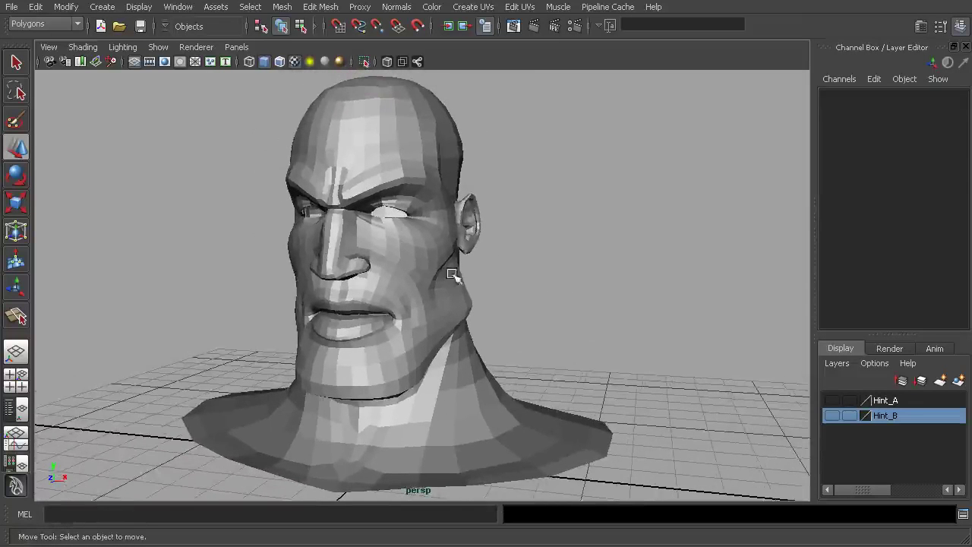
left_click(83, 47)
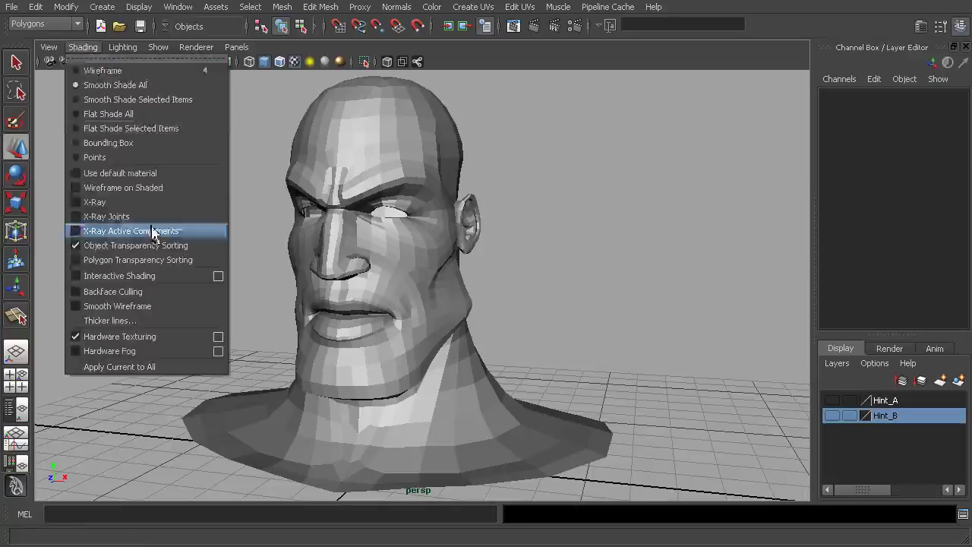
left_click(196, 202)
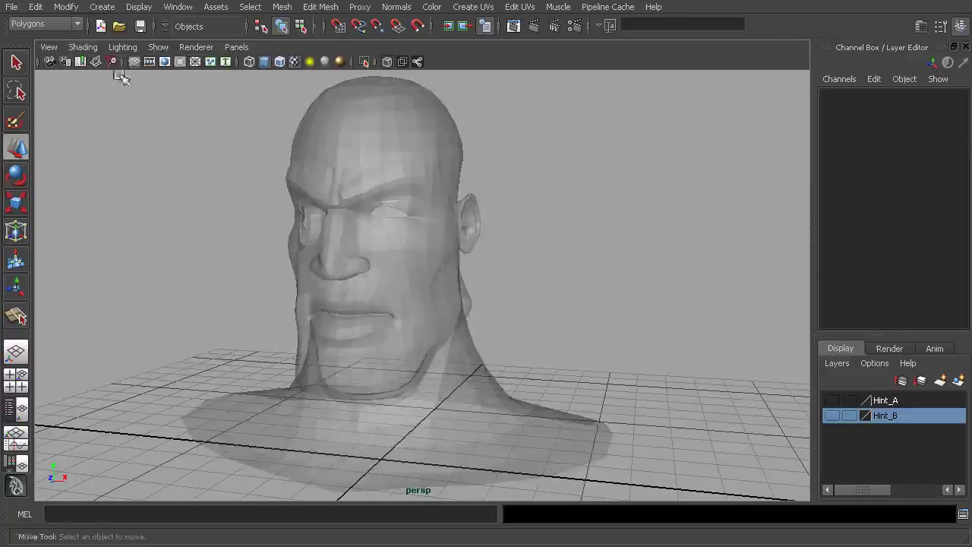
left_click(84, 47)
left_click(87, 199)
Step: Turn on wireframe-on-shaded display for the head model in the perspective view
left_click(84, 47)
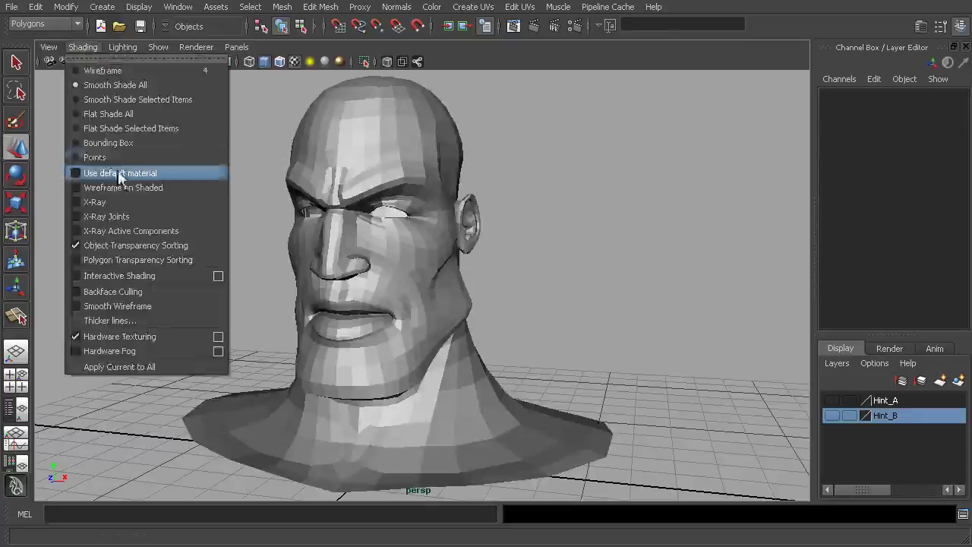
left_click(122, 187)
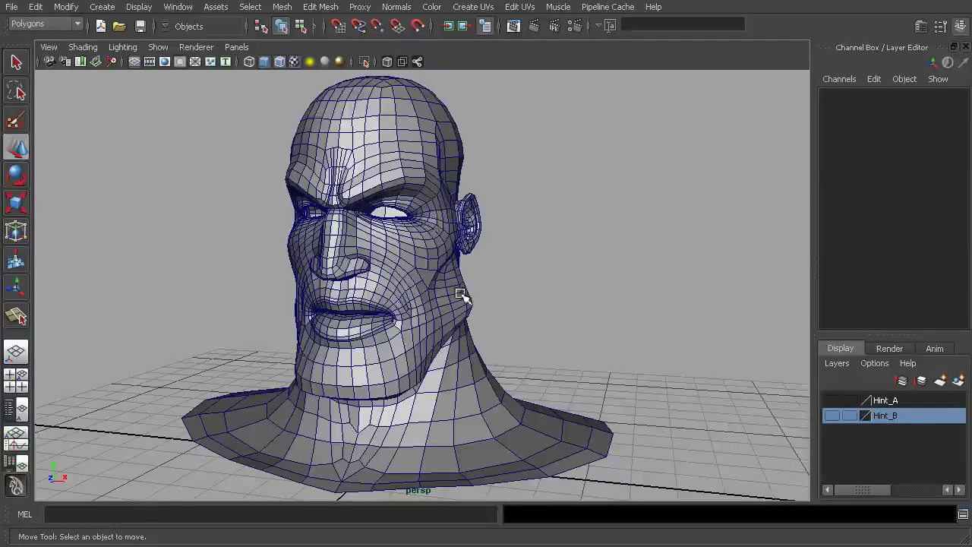
Step: Examine the edge flow and polygon density around the mouth, chin and jaw of the head mesh
right_click_drag(494, 349, 661, 378, "alt")
middle_click_drag(489, 228, 560, 325, "alt")
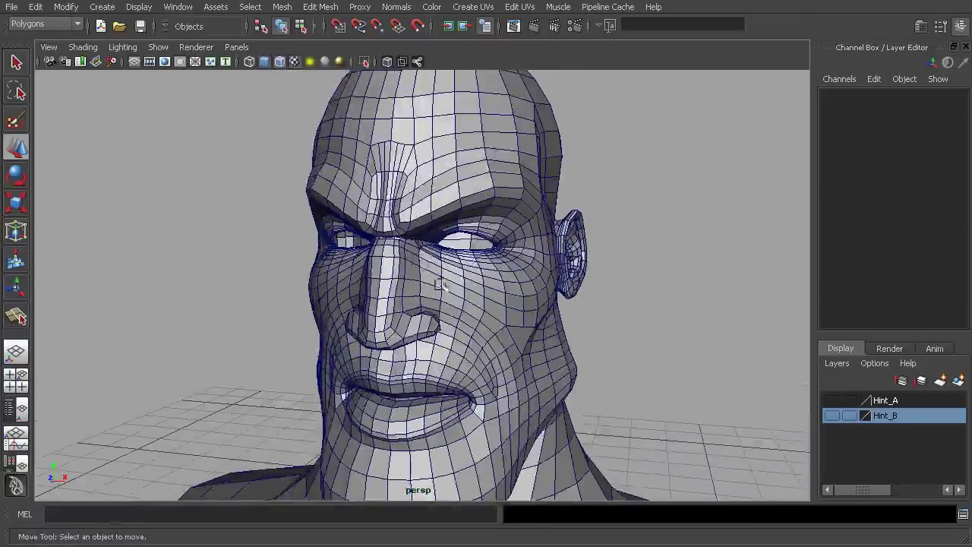
middle_click_drag(538, 362, 512, 267, "alt")
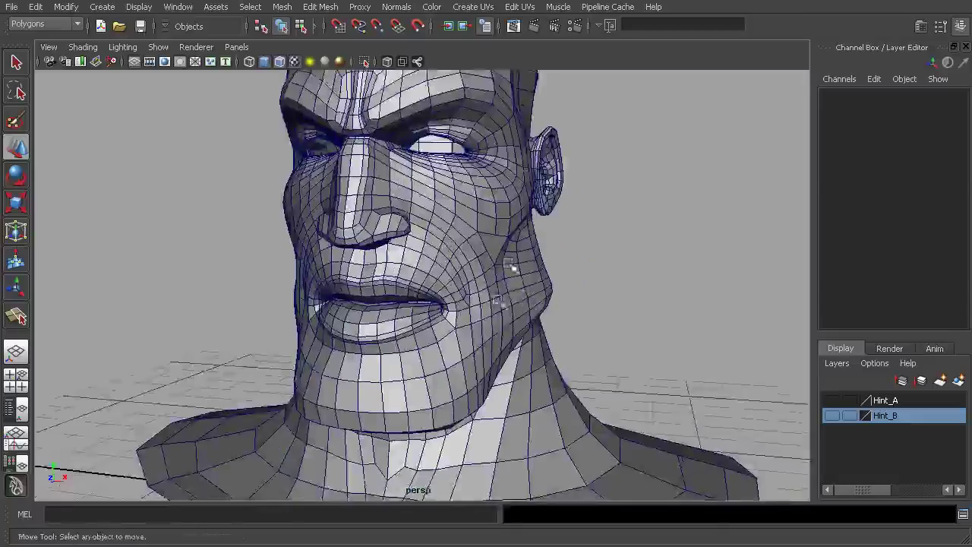
middle_click_drag(479, 351, 481, 295, "alt")
right_click_drag(483, 304, 544, 324, "alt")
middle_click_drag(537, 331, 516, 343, "alt")
right_click_drag(516, 343, 551, 342, "alt")
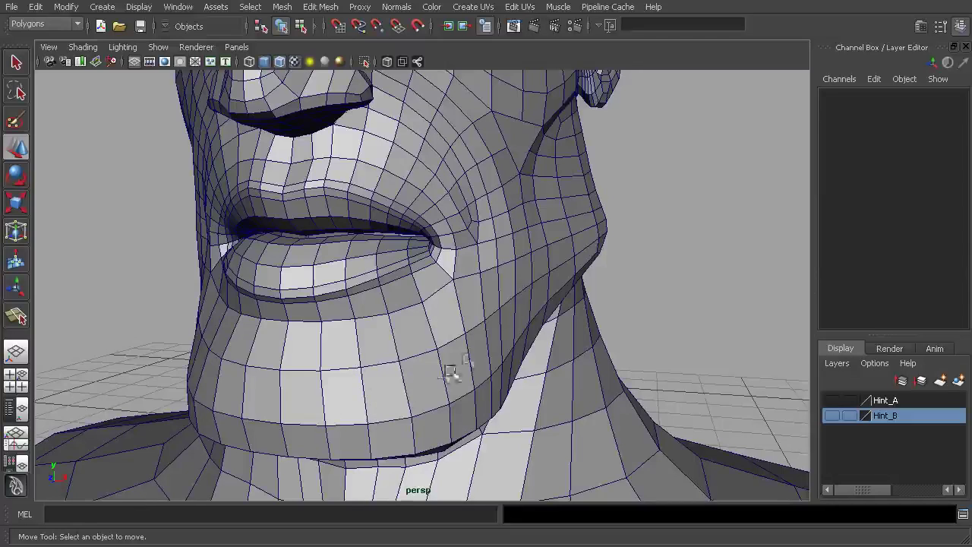
left_click_drag(477, 378, 511, 376, "alt")
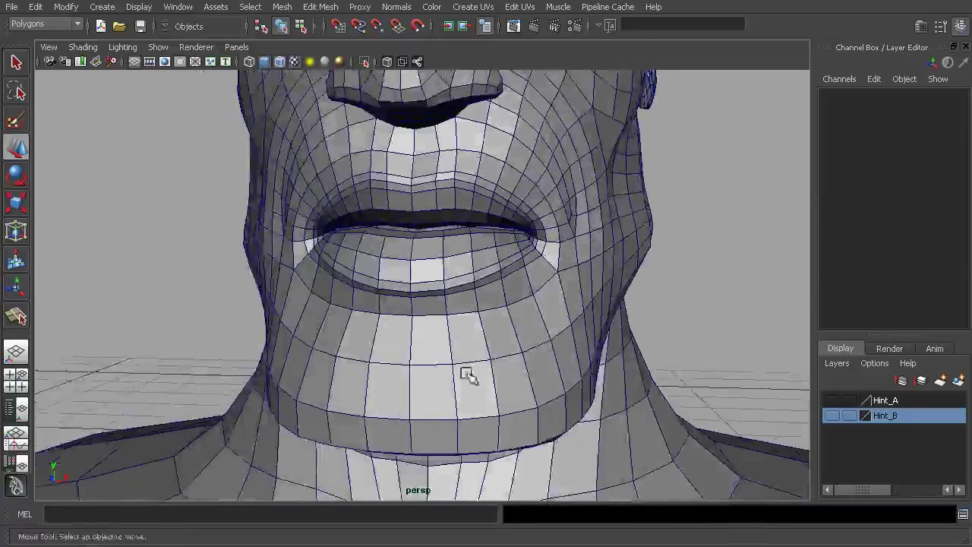
middle_click_drag(468, 377, 396, 375, "alt")
right_click_drag(396, 375, 484, 378, "alt")
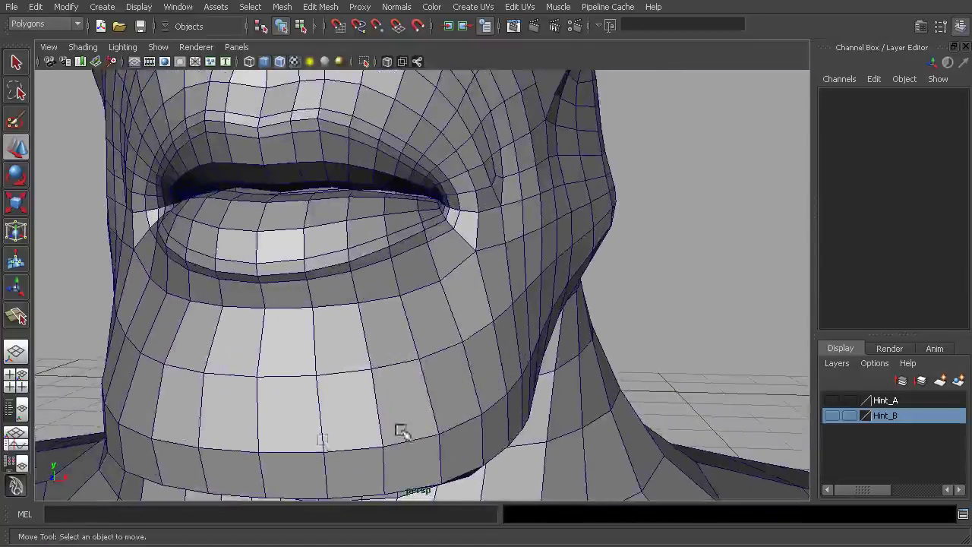
mouse_move(418, 375)
left_mouse_down("alt")
mouse_move(370, 371)
mouse_move(432, 375)
left_mouse_up("alt")
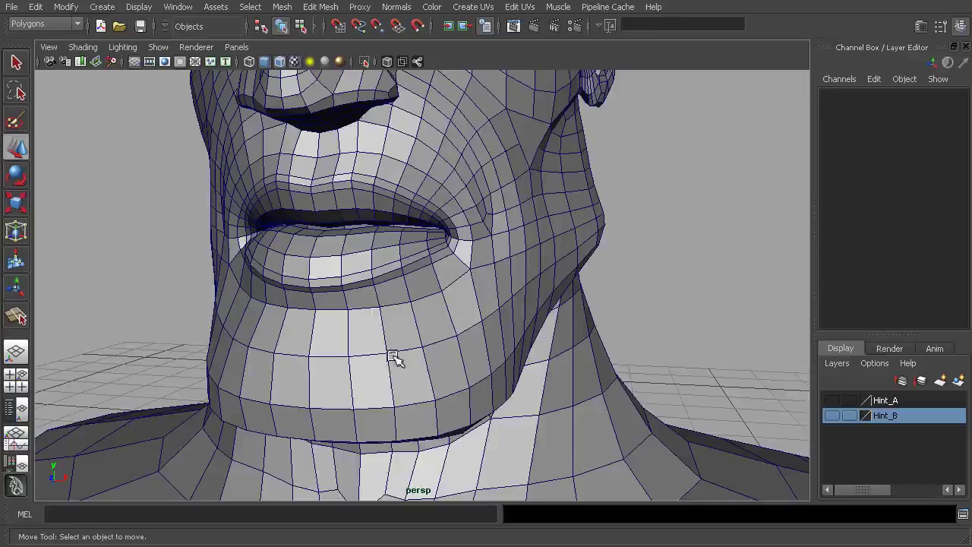
Step: Select the head mesh and apply Smooth to all of its polygons
left_click(401, 353)
left_click_drag(466, 353, 486, 336, "alt")
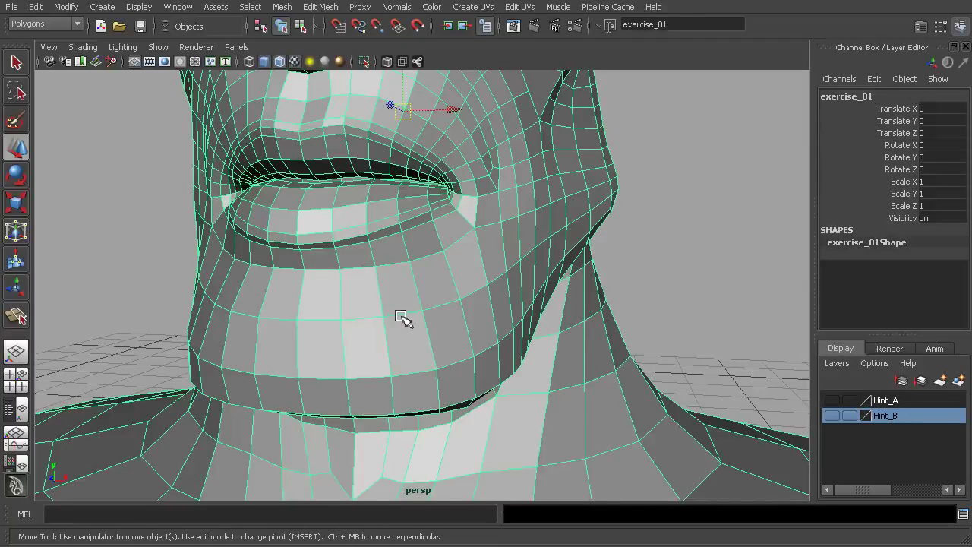
right_click_drag(406, 329, 463, 332, "alt")
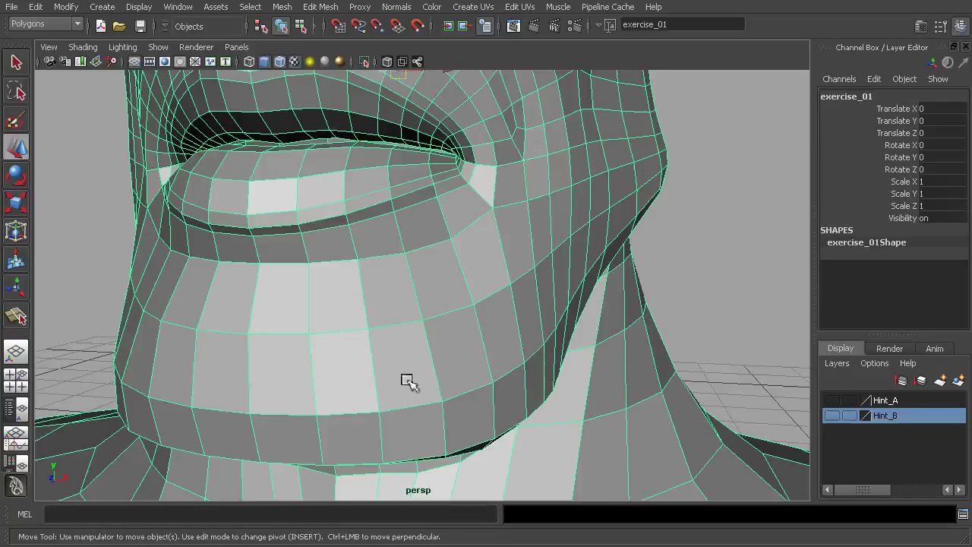
left_click(282, 7)
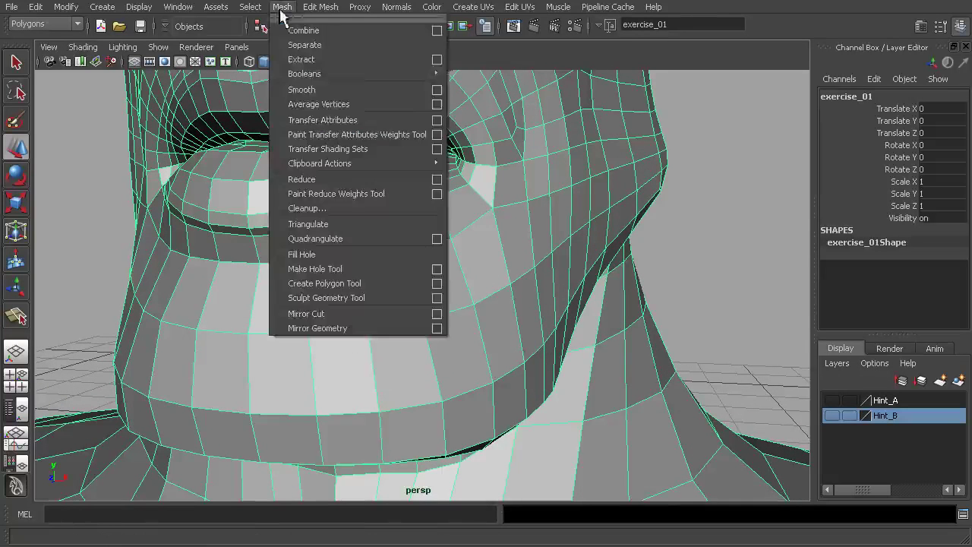
left_click(307, 90)
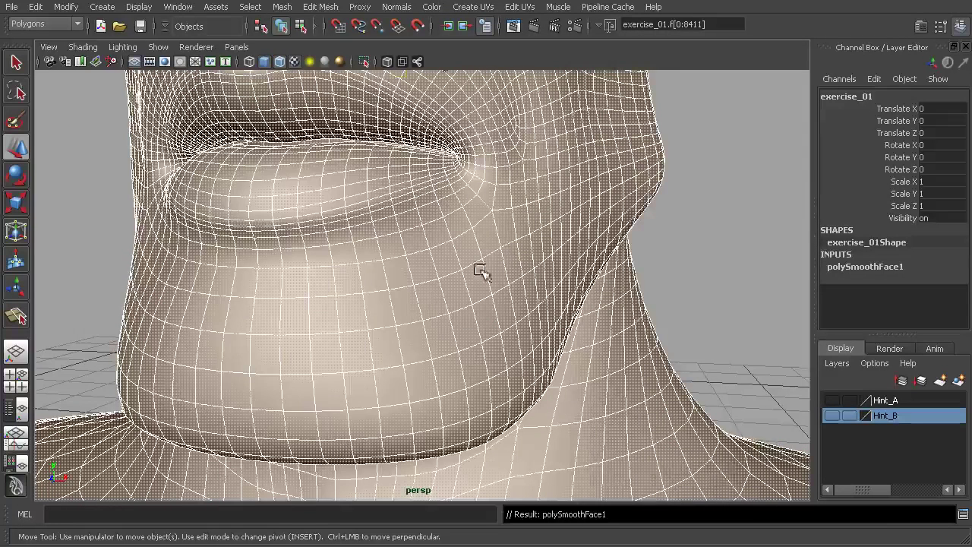
Step: Set the smooth operation's divisions to 0 on the head mesh
left_click(877, 268)
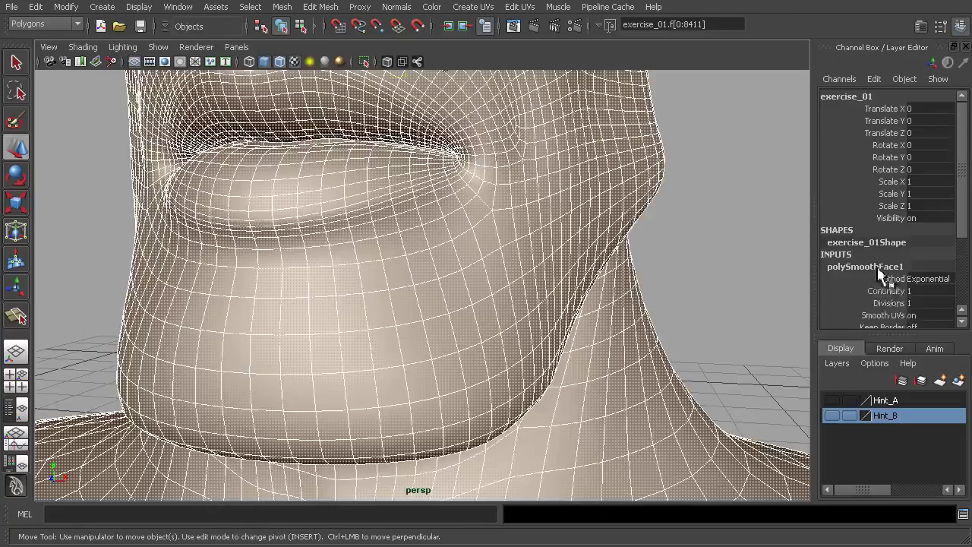
left_click(888, 303)
middle_click_drag(730, 278, 723, 278)
key("w")
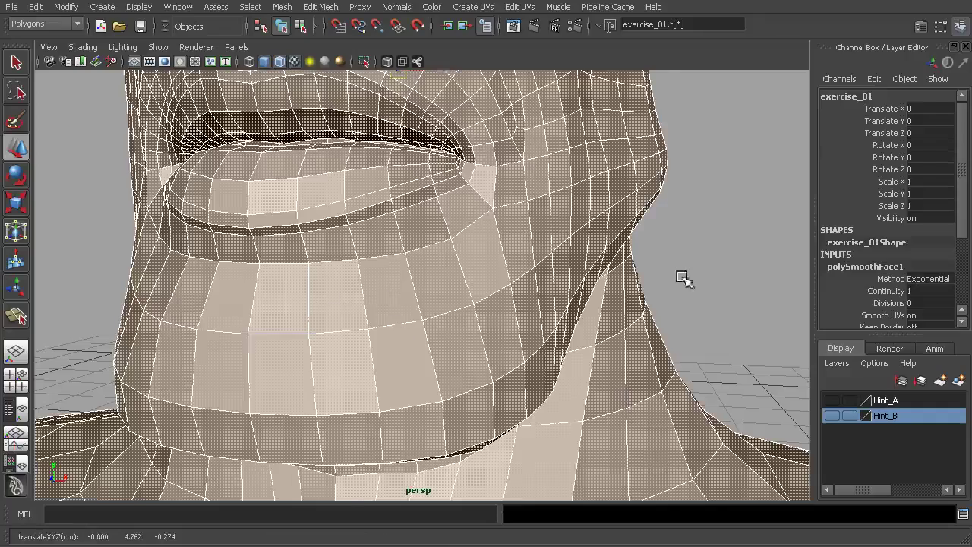
middle_click_drag(681, 278, 691, 278)
key("ctrl+z")
left_click(874, 302)
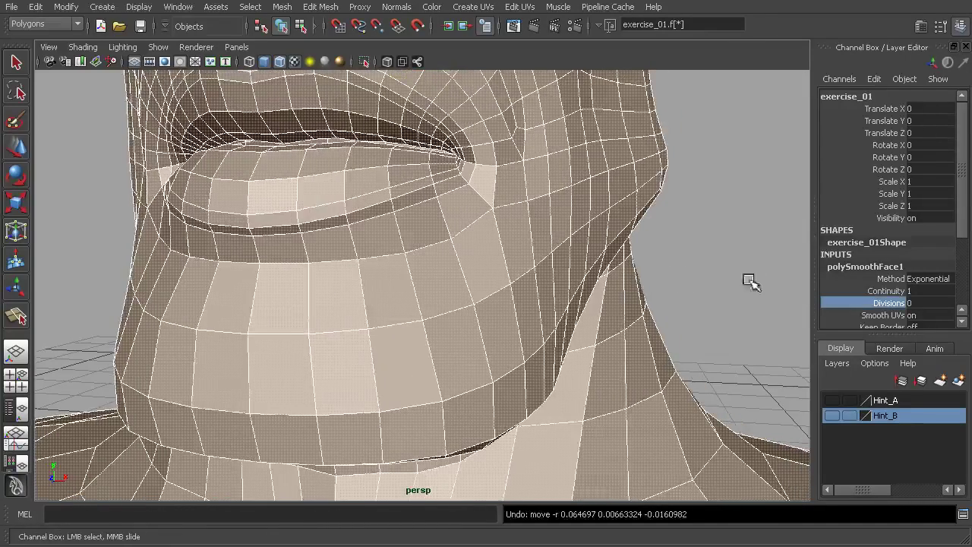
mouse_move(751, 281)
middle_mouse_down()
mouse_move(762, 280)
mouse_move(749, 282)
middle_mouse_up()
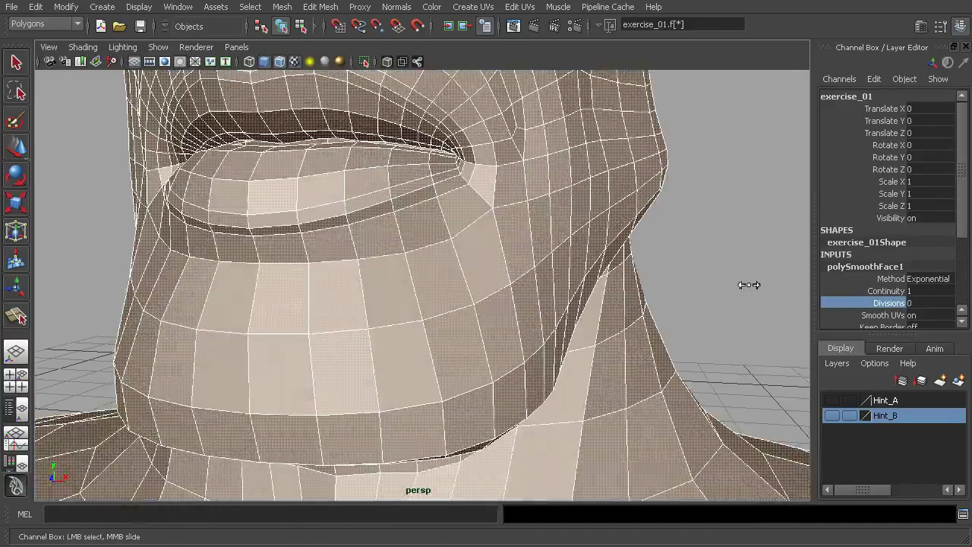
key("w")
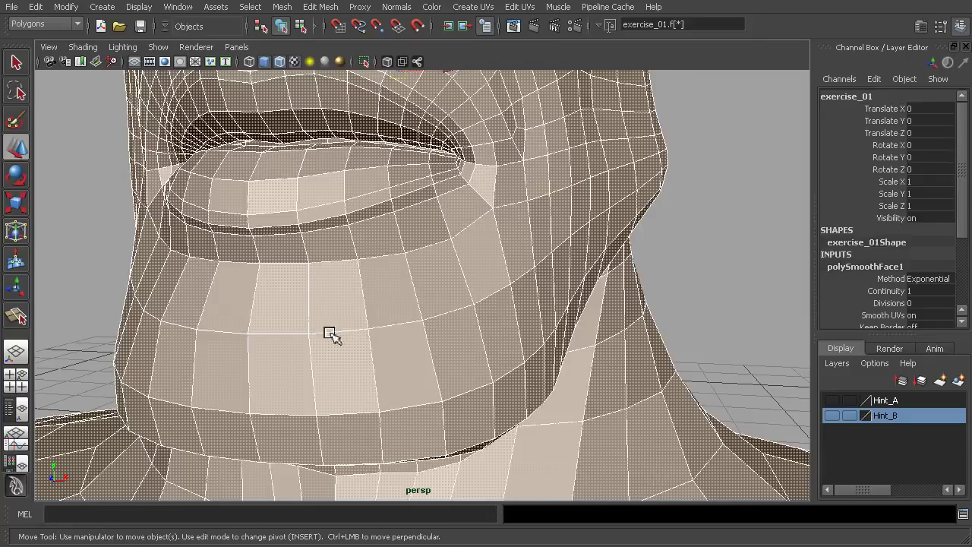
middle_click_drag(691, 311, 700, 312)
key("ctrl+z")
Step: Set the smooth operation's divisions to 1 on the head mesh
left_click(873, 302)
middle_click_drag(762, 297, 764, 293)
key("w")
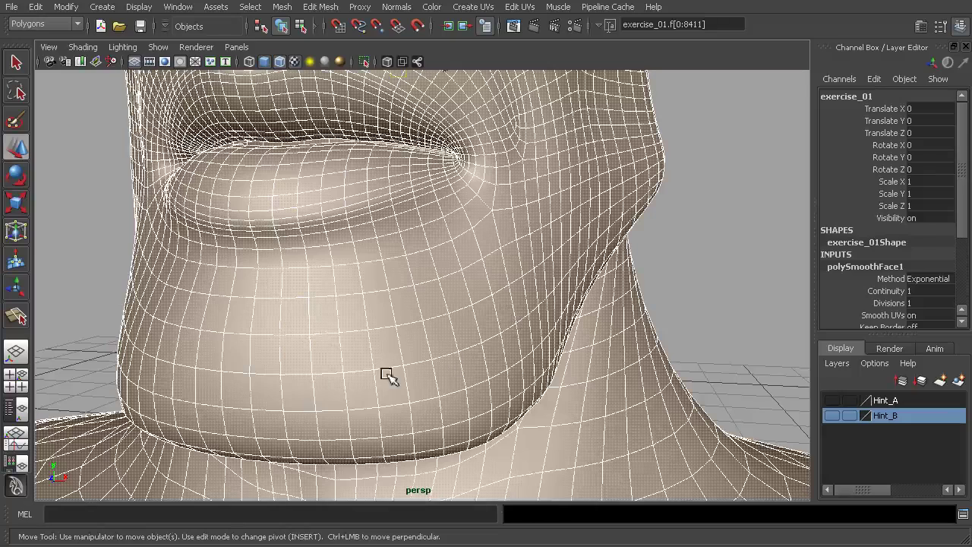
Step: Return the head mesh's smooth divisions to 0 and clear the face selection
left_click(896, 304)
middle_click_drag(729, 277, 716, 278)
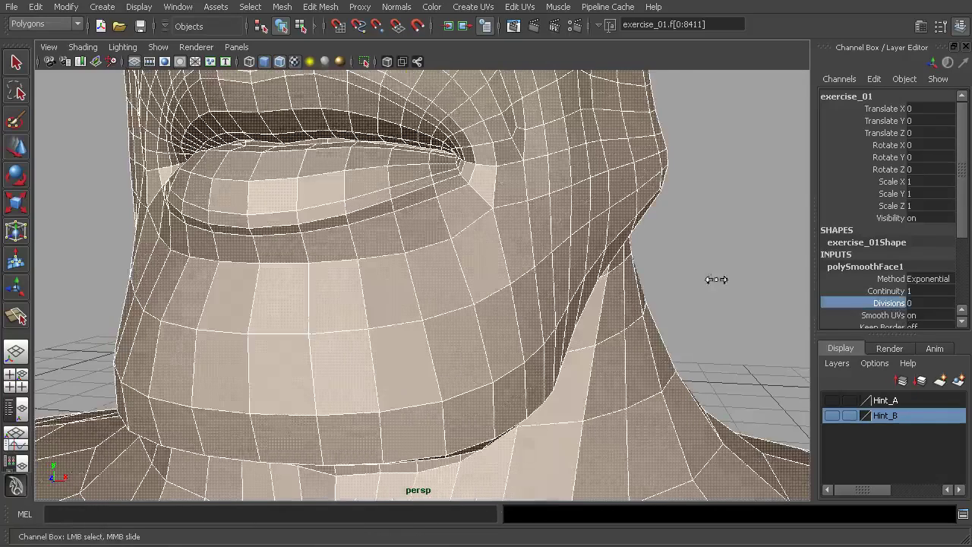
key("w")
left_click(696, 260)
Step: Delete the construction history of the whole head mesh and deselect it
left_click(540, 263)
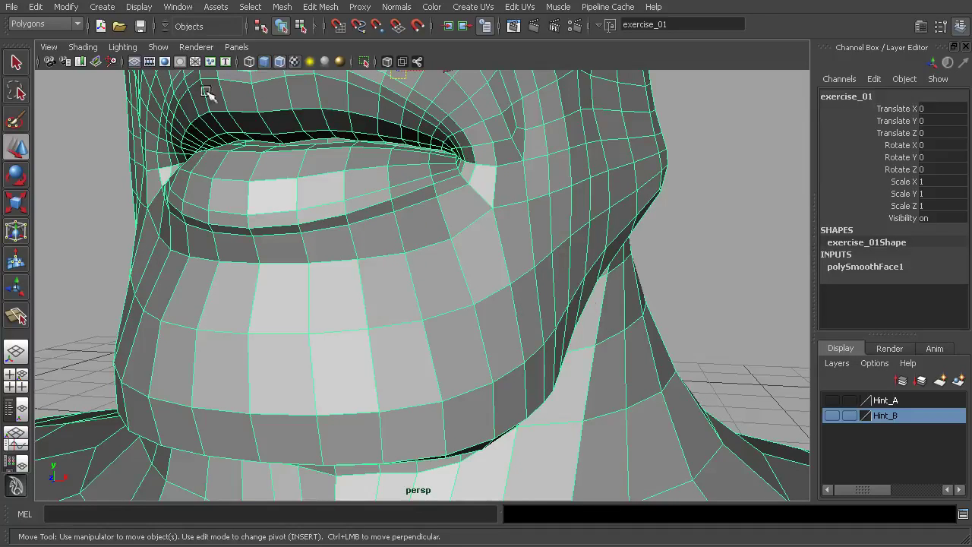
left_click(36, 7)
mouse_move(86, 171)
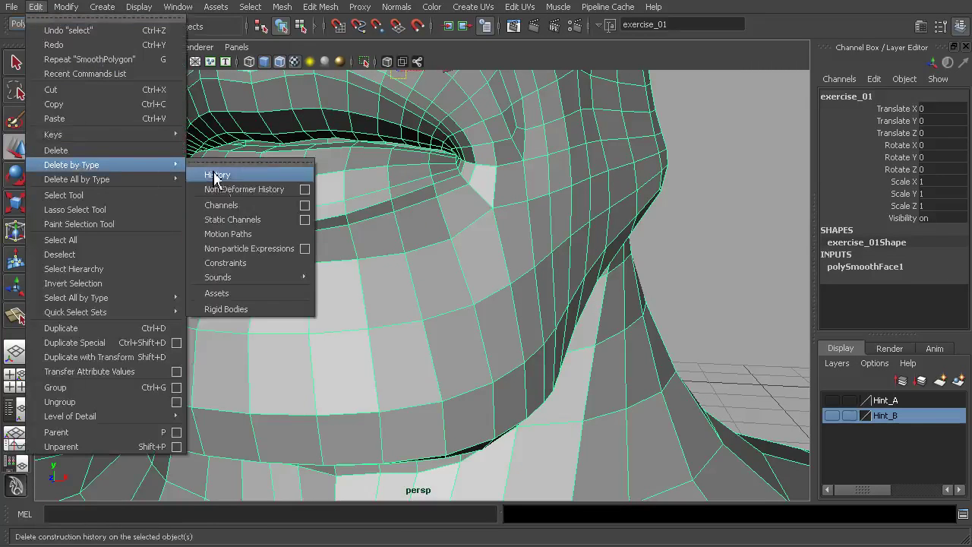
left_click(212, 174)
right_click_drag(620, 336, 535, 331, "alt")
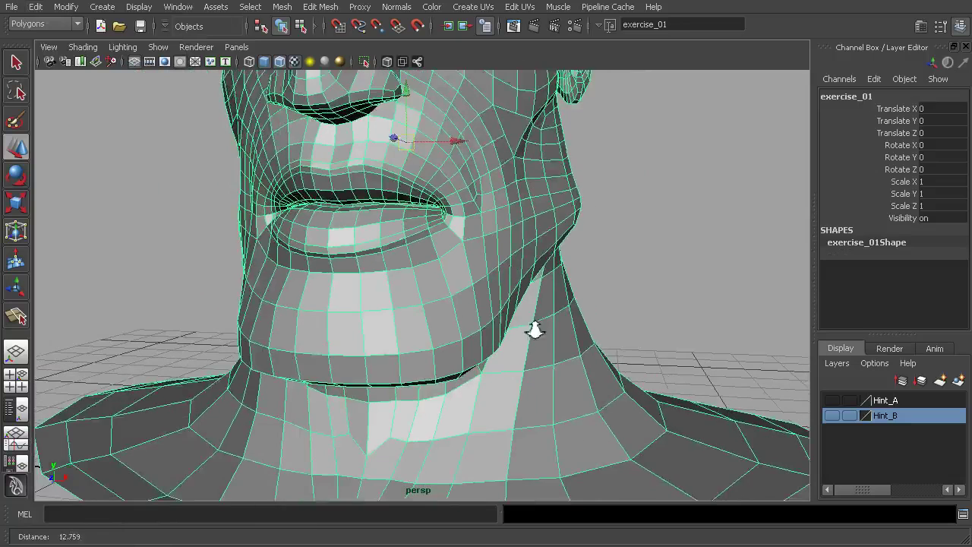
left_click(681, 288)
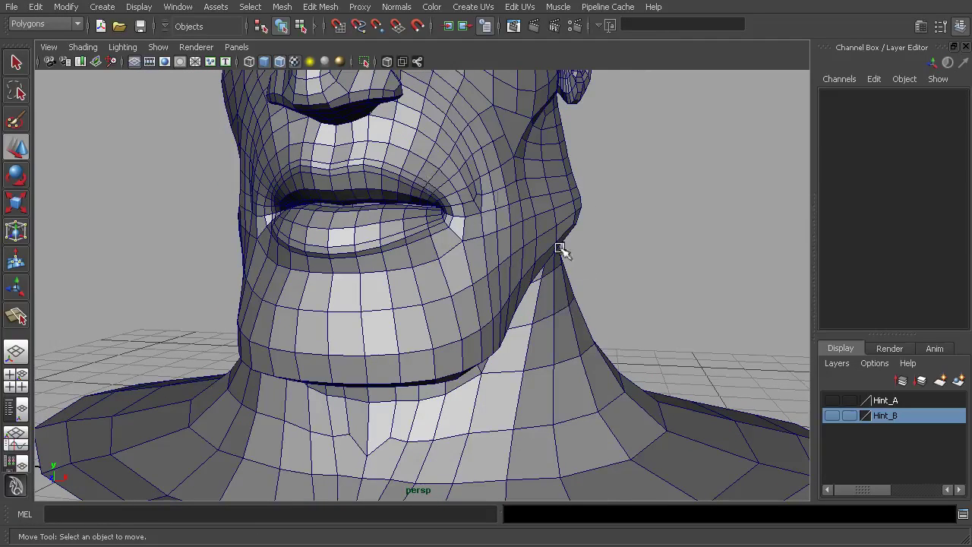
Step: Examine the mesh topology of the neck, jaw, cheeks, brow and forehead from several angles
middle_click_drag(629, 250, 610, 301, "alt")
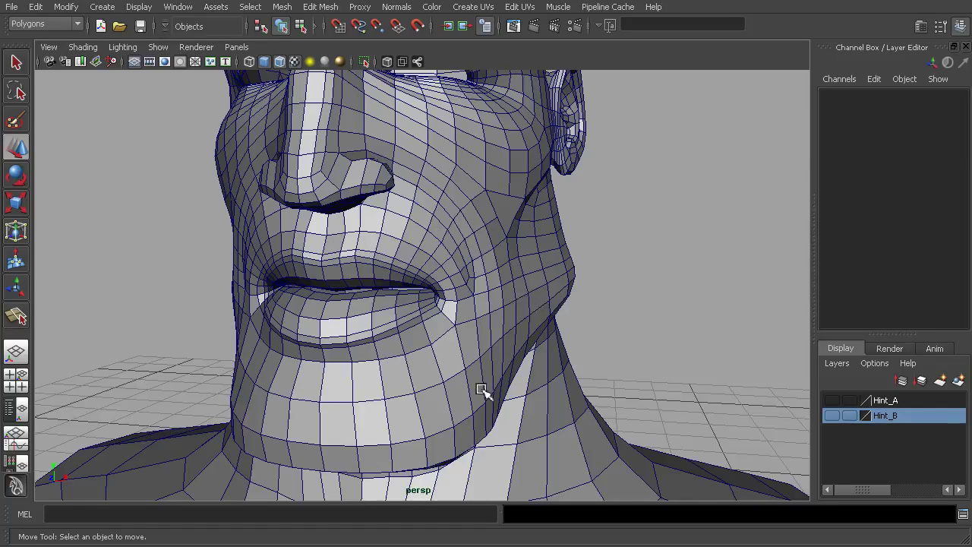
middle_click_drag(586, 371, 613, 332, "alt")
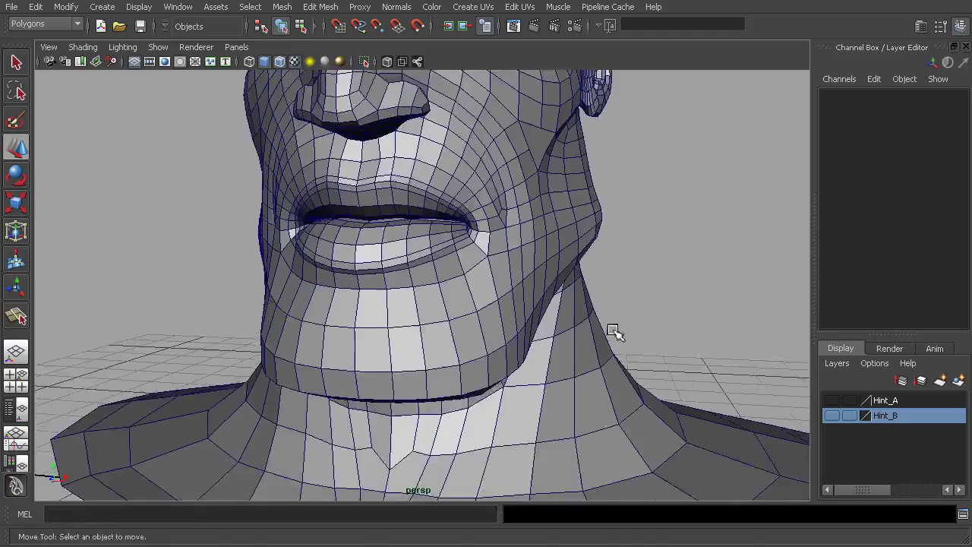
right_click_drag(652, 347, 582, 350, "alt")
left_click_drag(639, 342, 594, 340, "alt")
right_click_drag(595, 340, 630, 344, "alt")
left_click_drag(630, 344, 610, 332, "alt")
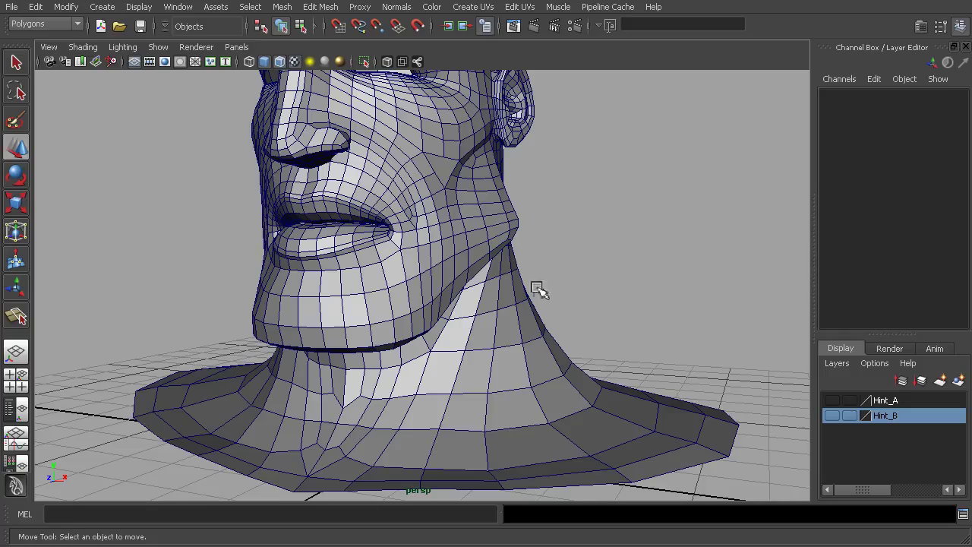
left_click_drag(536, 289, 582, 338, "alt")
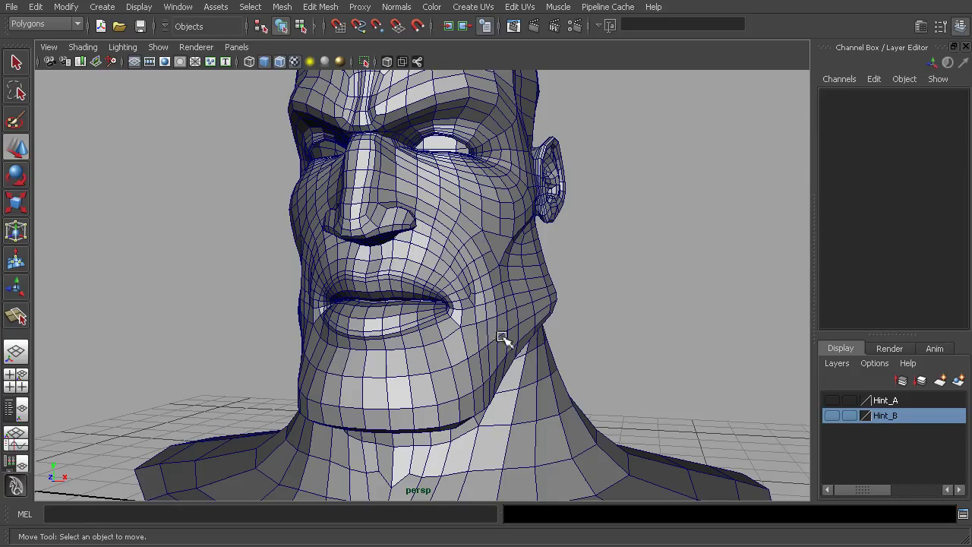
left_click_drag(535, 306, 699, 328, "alt")
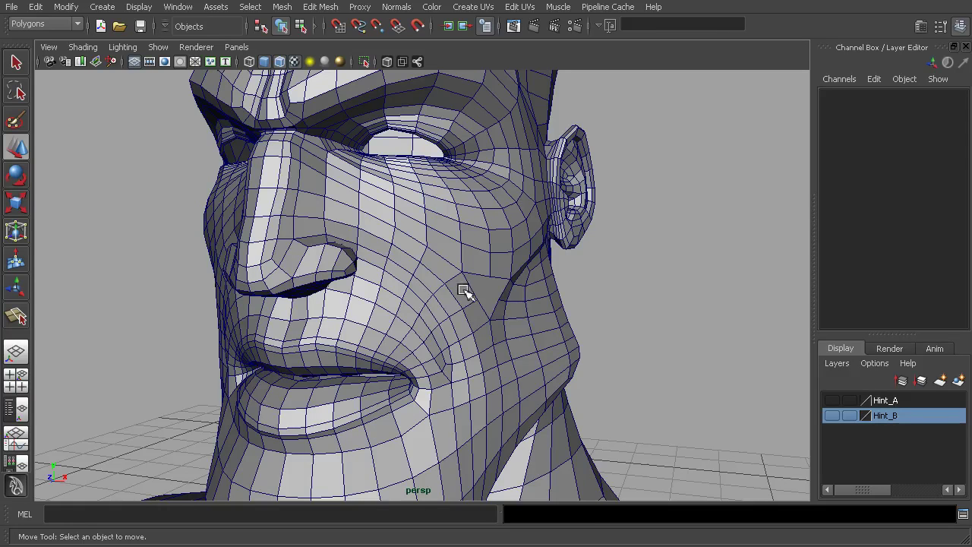
scroll(445, 271, "down", 10)
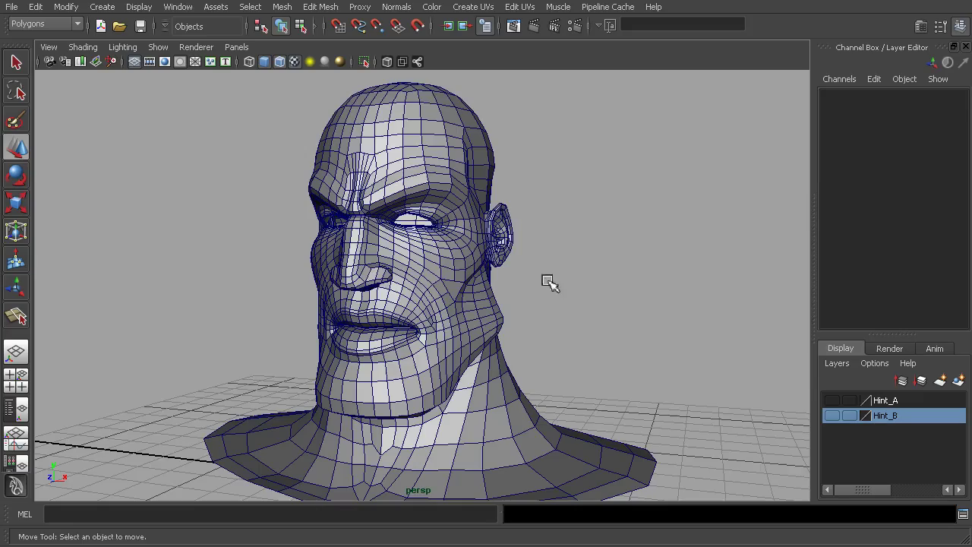
left_click_drag(514, 278, 588, 339, "alt")
scroll(588, 339, "up", 8)
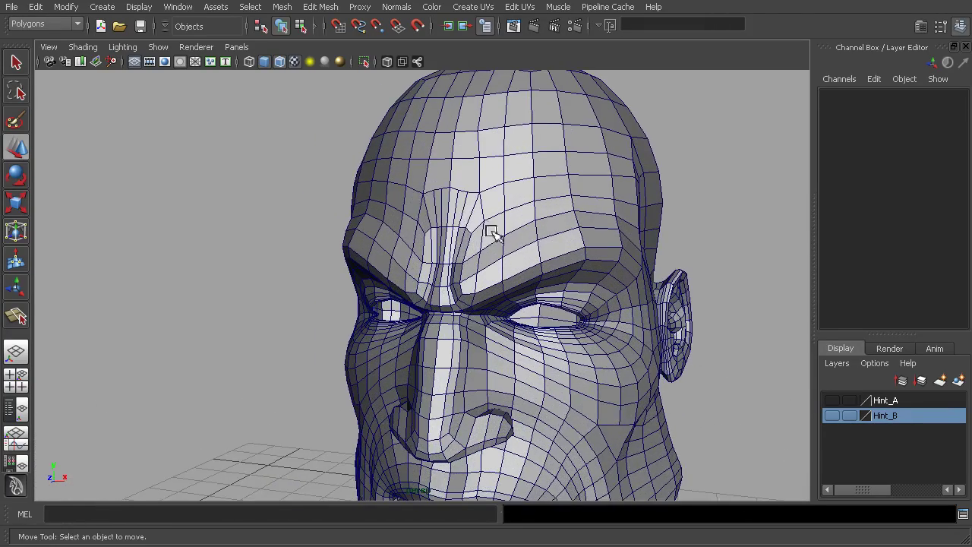
left_click_drag(600, 267, 529, 276, "alt")
middle_click_drag(350, 184, 425, 243, "alt")
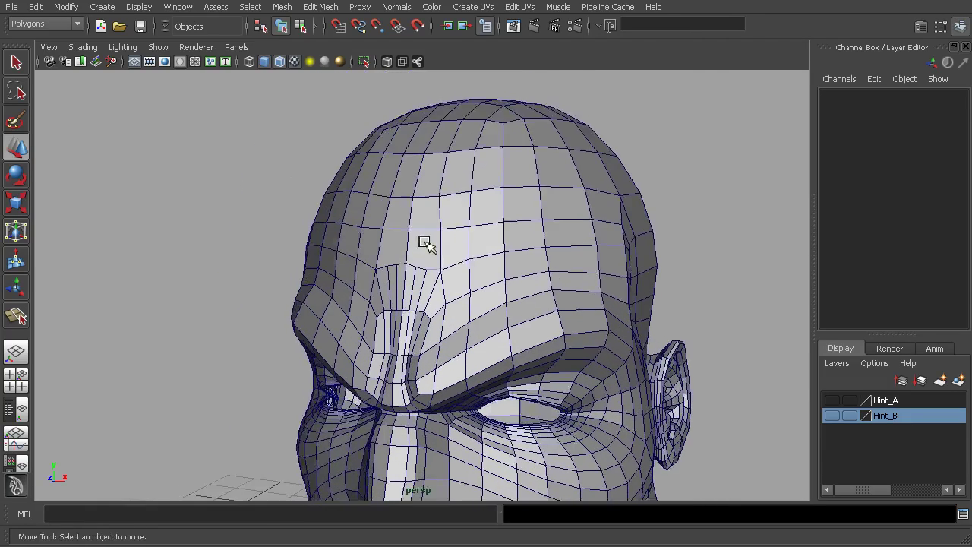
Step: Examine the mesh topology of the forehead, cheek, jaw and front of the neck, and the head as a whole
right_click_drag(425, 243, 493, 255, "alt")
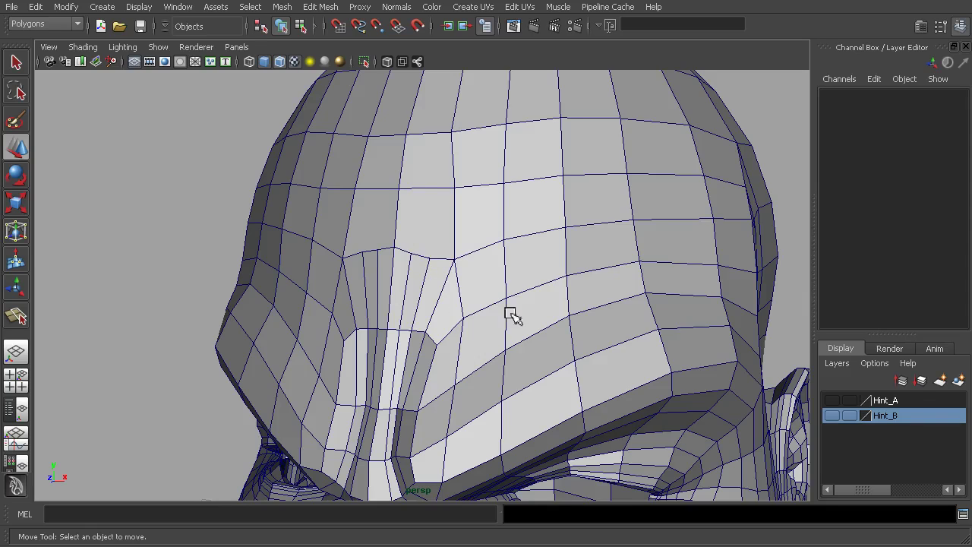
left_click_drag(510, 314, 516, 306, "alt")
left_click_drag(465, 230, 470, 251)
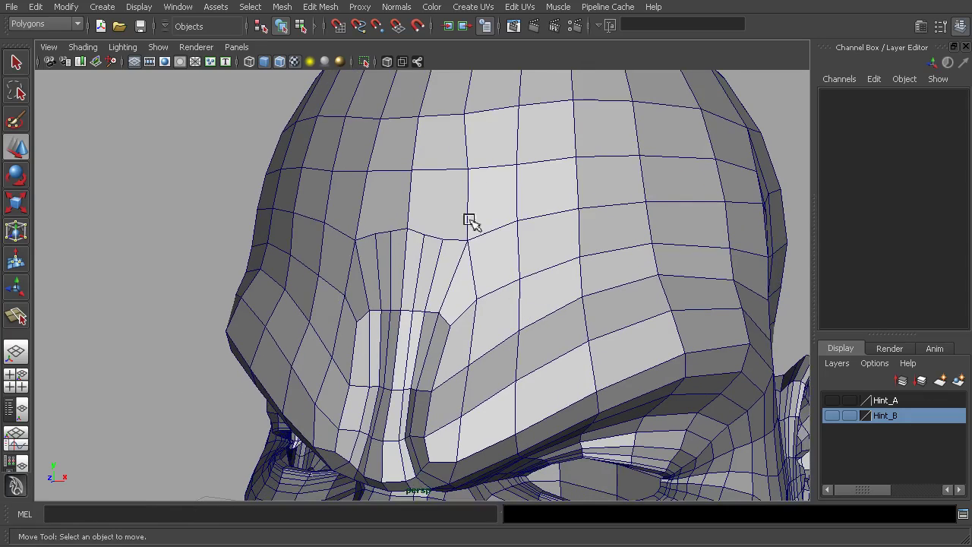
middle_click_drag(532, 307, 471, 204, "alt")
middle_click_drag(546, 322, 470, 220, "alt")
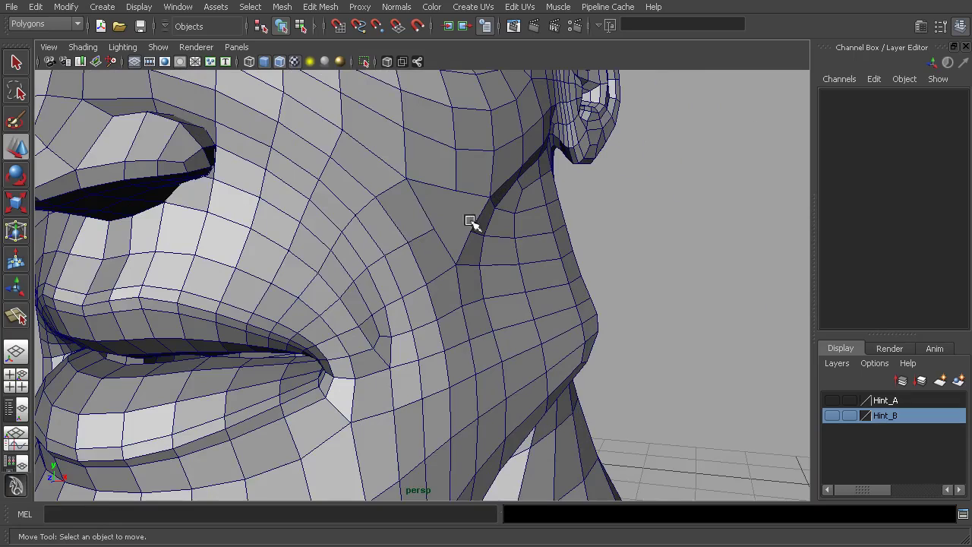
left_click_drag(474, 253, 501, 315, "alt")
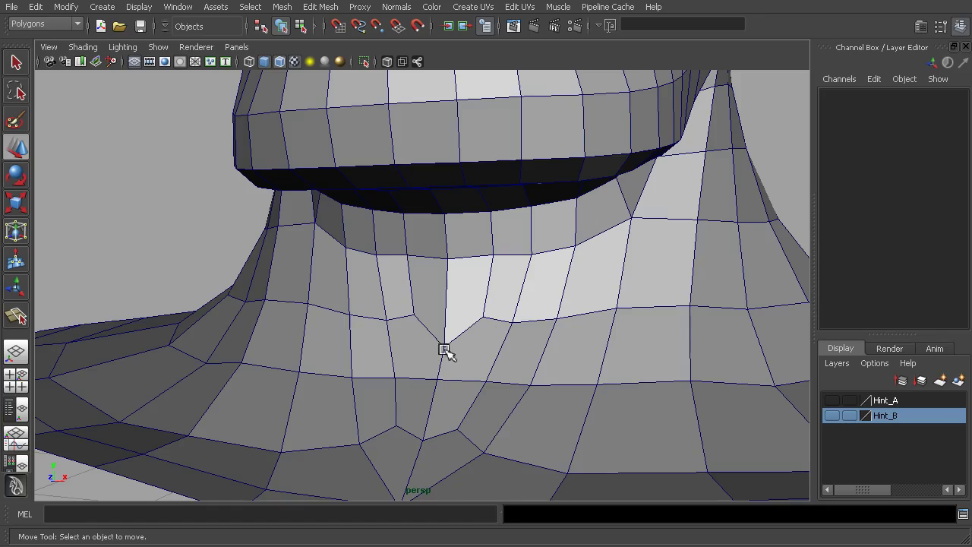
right_click_drag(521, 345, 409, 331, "alt")
middle_click_drag(509, 296, 471, 379, "alt")
right_click_drag(547, 370, 494, 329, "alt")
left_click_drag(494, 330, 531, 353, "alt")
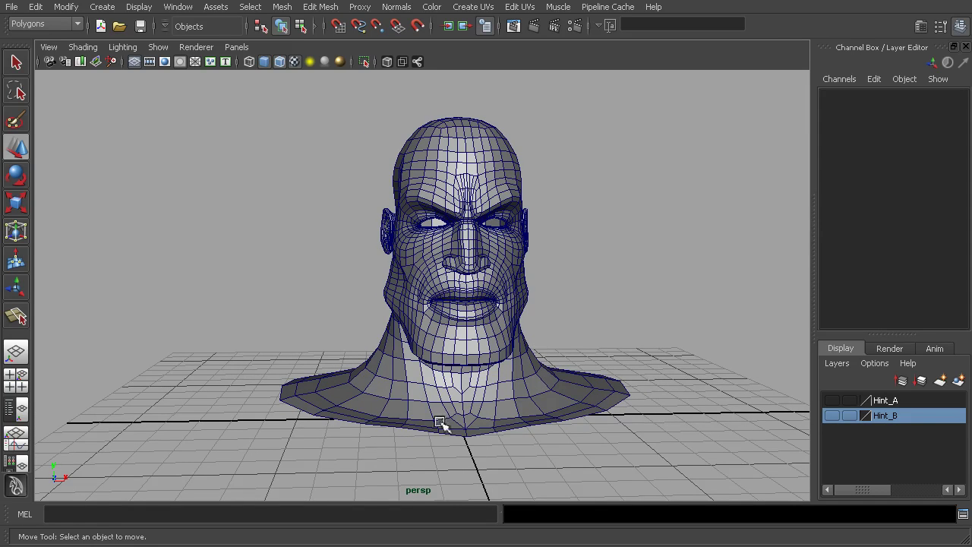
left_click_drag(546, 325, 506, 325, "alt")
right_click_drag(505, 326, 567, 339, "alt")
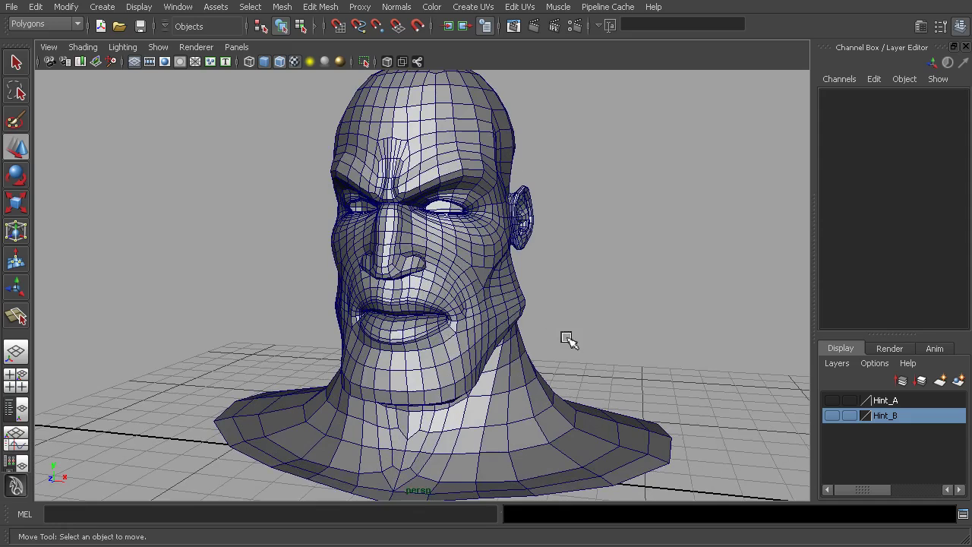
Step: Select the whole head mesh and run Cleanup to select matching polygons, checking only for faces with more than 4 sides
left_click_drag(478, 289, 481, 281, "alt")
left_click(481, 281)
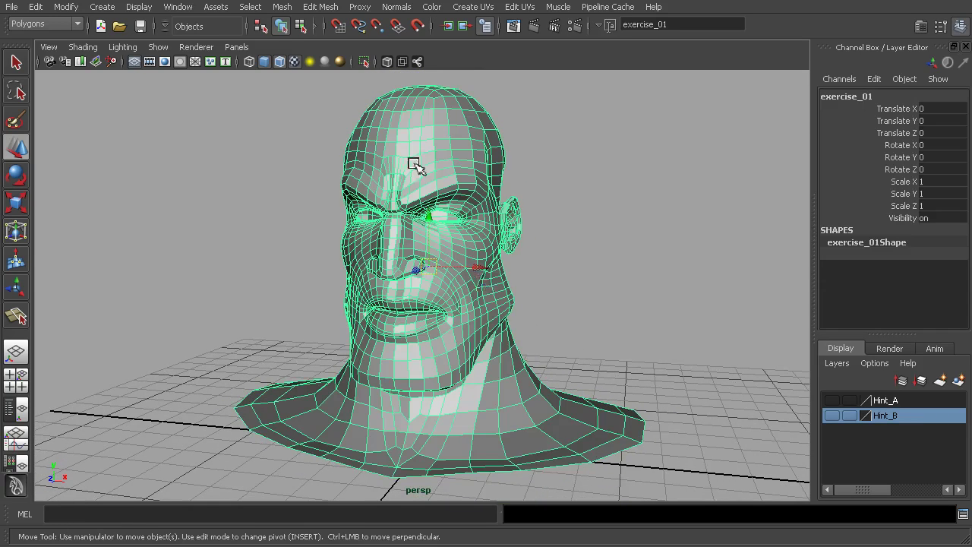
left_click(282, 7)
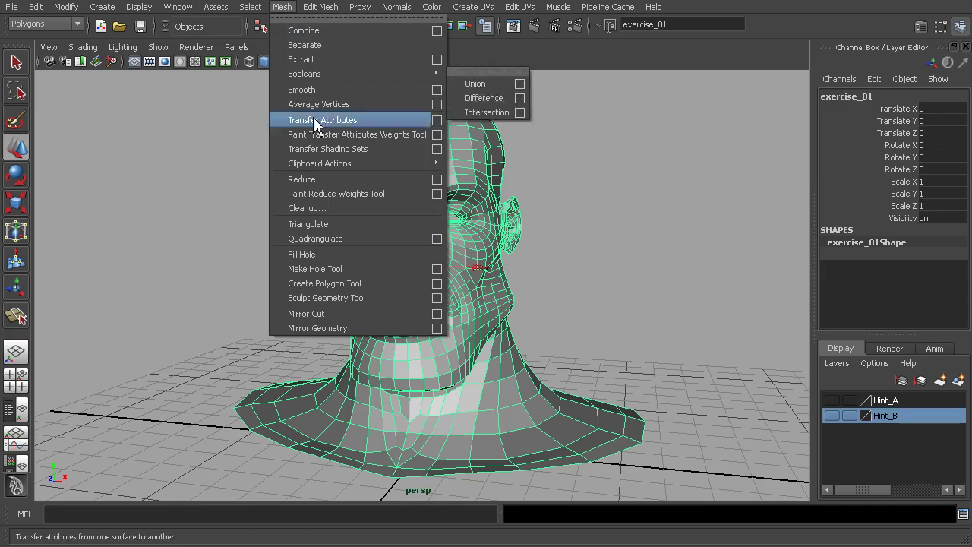
left_click(307, 208)
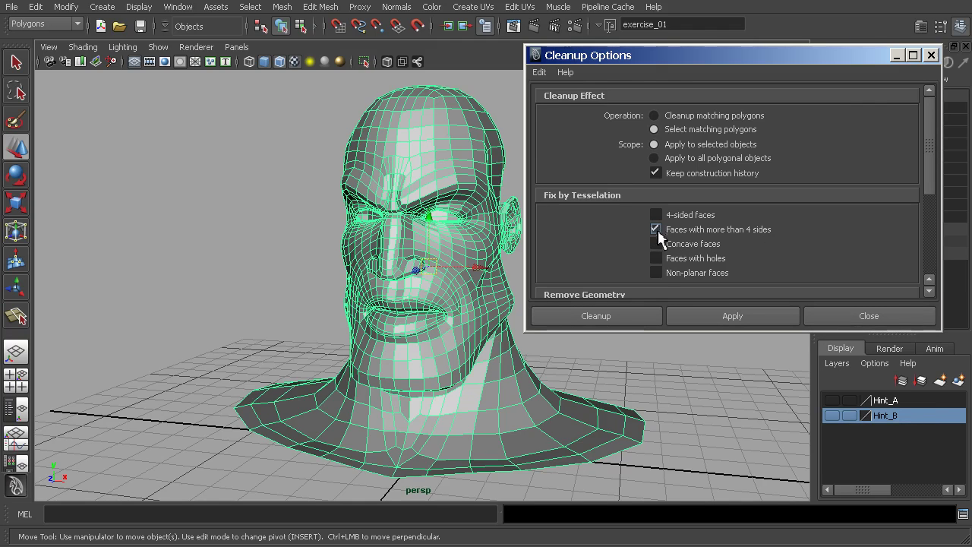
left_click(630, 318)
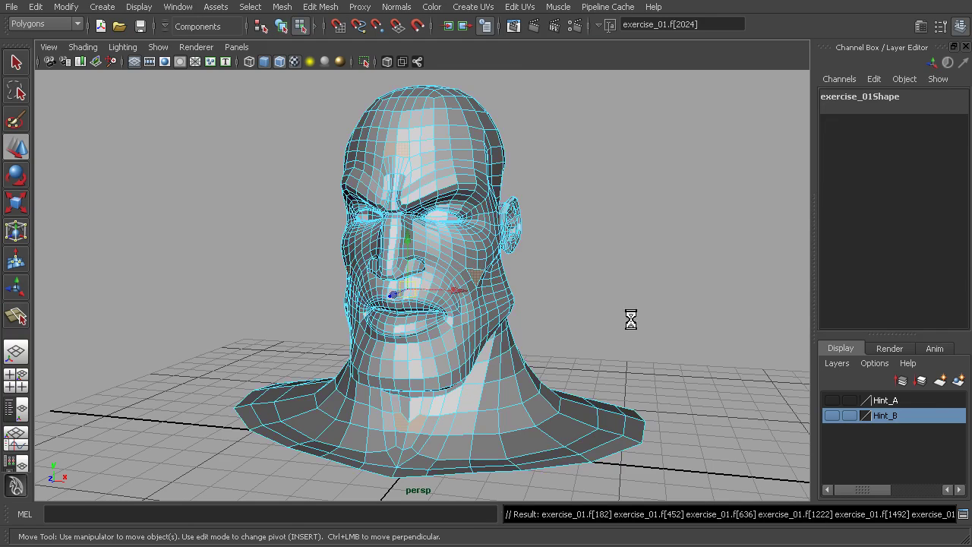
Step: Look for the selected many-sided faces on the head from the side, front and three-quarter views
left_click_drag(575, 299, 657, 272, "alt")
right_click_drag(657, 271, 614, 317, "alt")
left_click_drag(614, 316, 733, 258, "alt")
middle_click_drag(682, 392, 678, 275, "alt")
left_click_drag(689, 344, 646, 354)
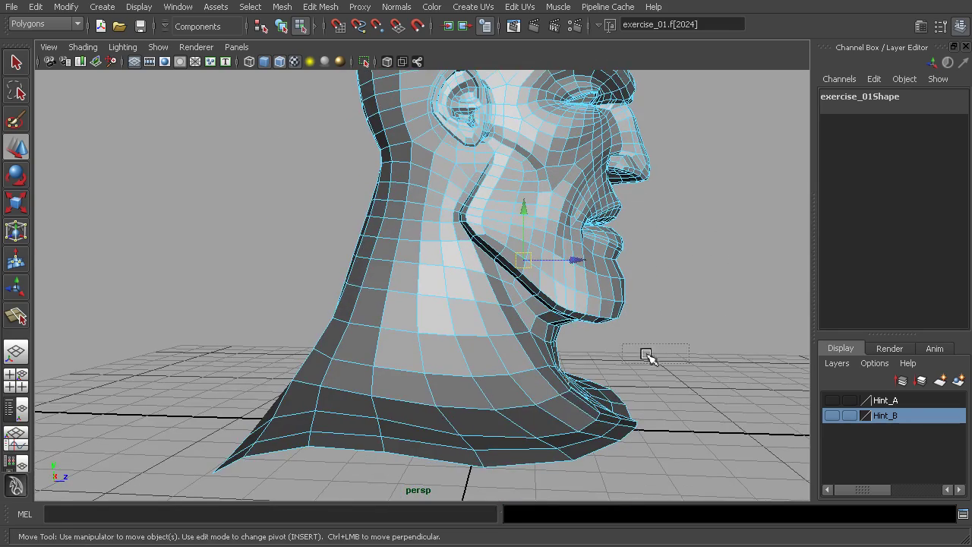
left_click_drag(718, 347, 656, 327, "alt")
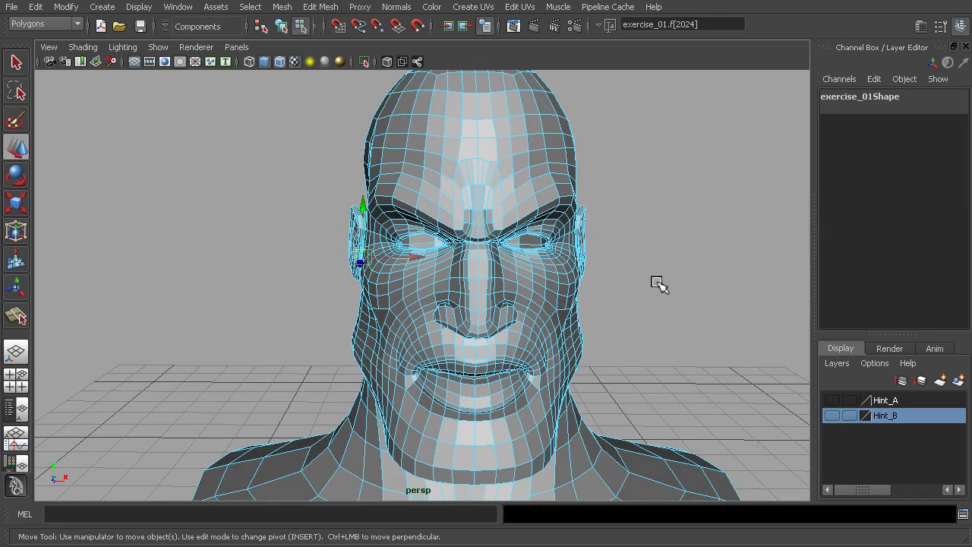
left_click_drag(658, 284, 696, 300, "alt")
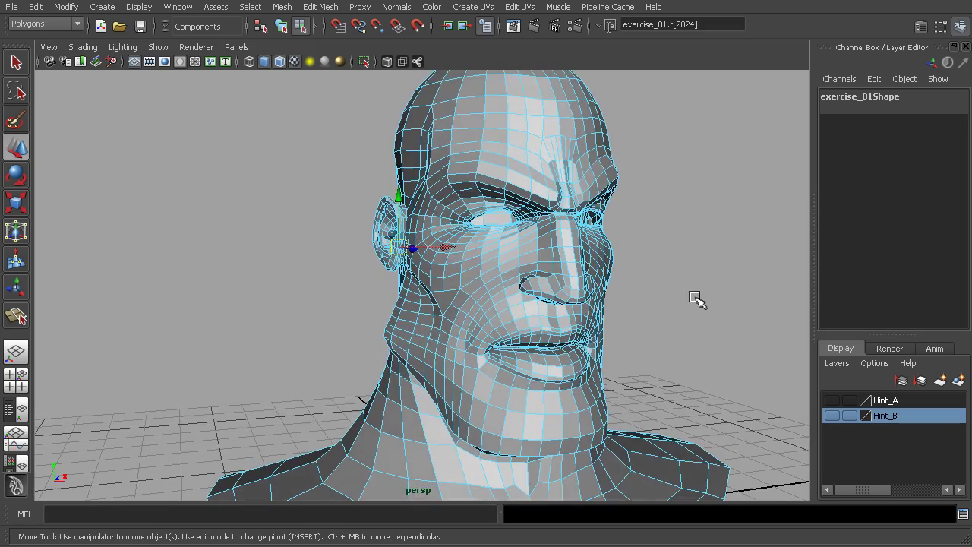
Step: Frame the selected face near the ear for inspection, return to object selection mode and clear the selection
key("f")
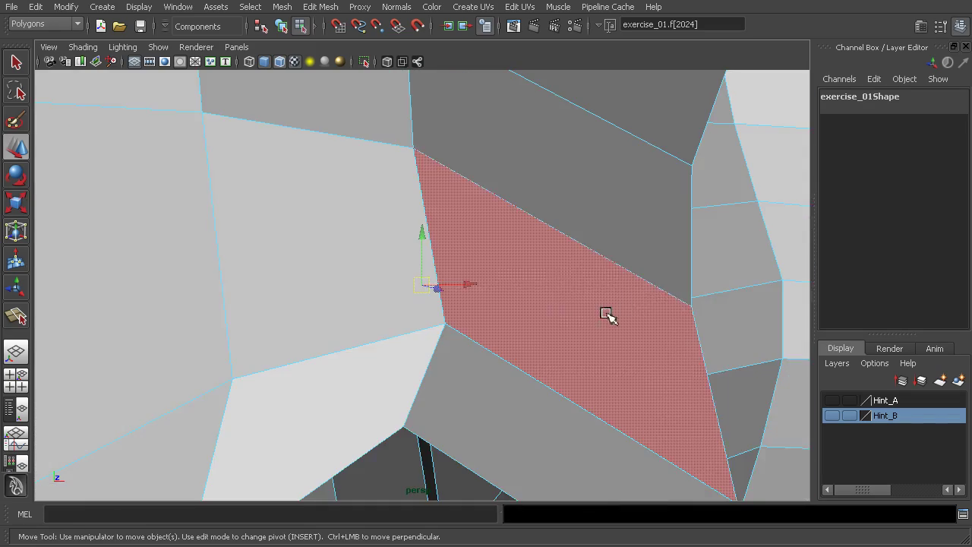
mouse_move(605, 314)
right_mouse_down("alt")
mouse_move(547, 297)
mouse_move(593, 310)
right_mouse_up("alt")
left_click_drag(593, 309, 547, 304, "alt")
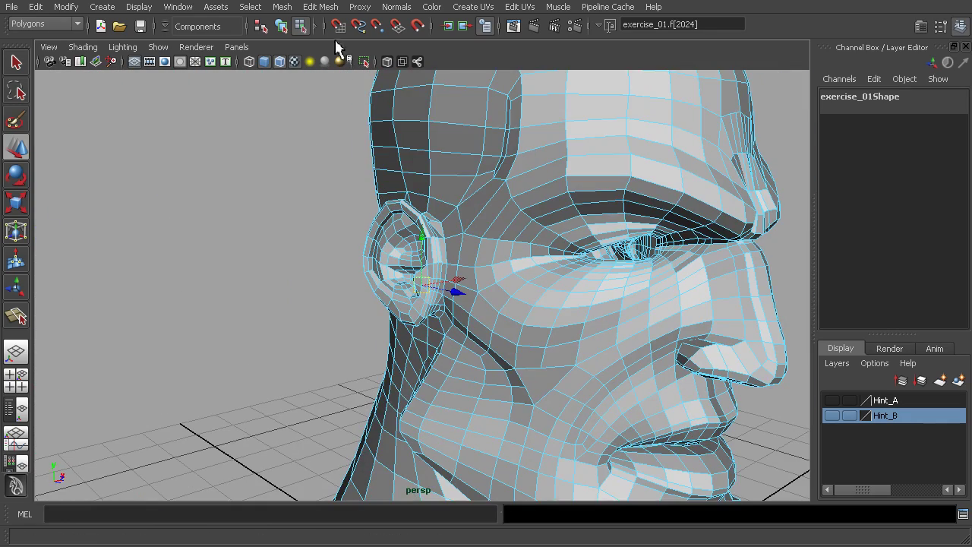
left_click(281, 26)
left_click(321, 133)
Step: Examine the edge flow of the deselected head from the side around to the front
right_click_drag(638, 261, 590, 260, "alt")
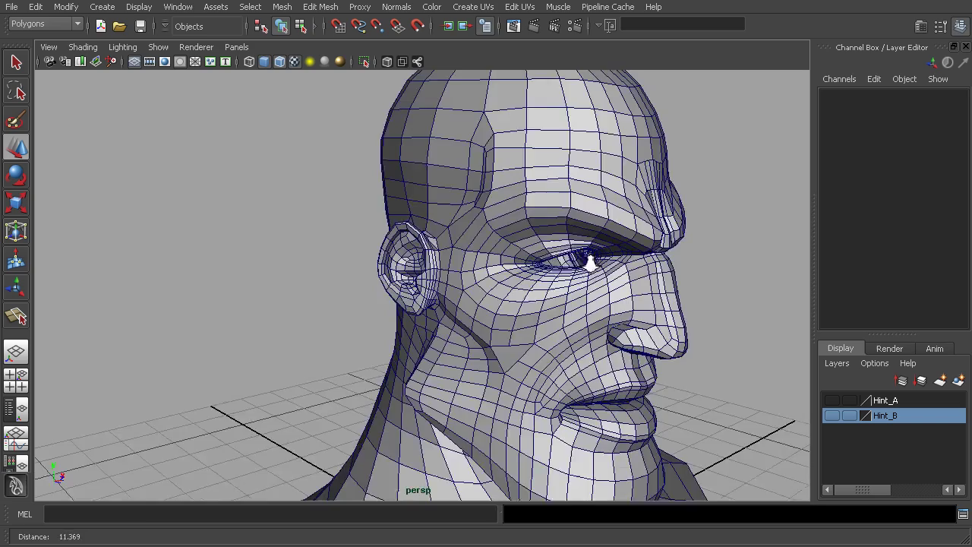
left_click_drag(653, 269, 532, 266, "alt")
right_click_drag(577, 266, 531, 266, "alt")
left_click_drag(531, 266, 516, 266, "alt")
middle_click_drag(596, 302, 520, 271, "alt")
mouse_move(584, 289)
left_mouse_down("alt")
mouse_move(542, 291)
mouse_move(577, 293)
left_mouse_up("alt")
middle_click_drag(536, 275, 607, 332, "alt")
right_click_drag(623, 334, 711, 337, "alt")
Step: Select the head mesh and examine the topology around the brow furrow and lower forehead up close
left_click(520, 282)
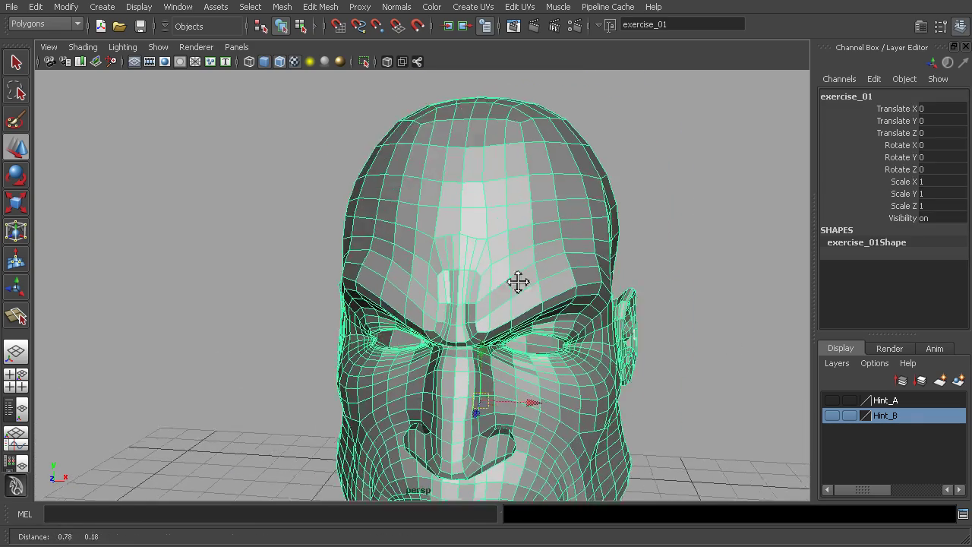
left_click_drag(521, 282, 491, 276, "alt")
middle_click_drag(498, 263, 499, 247, "alt")
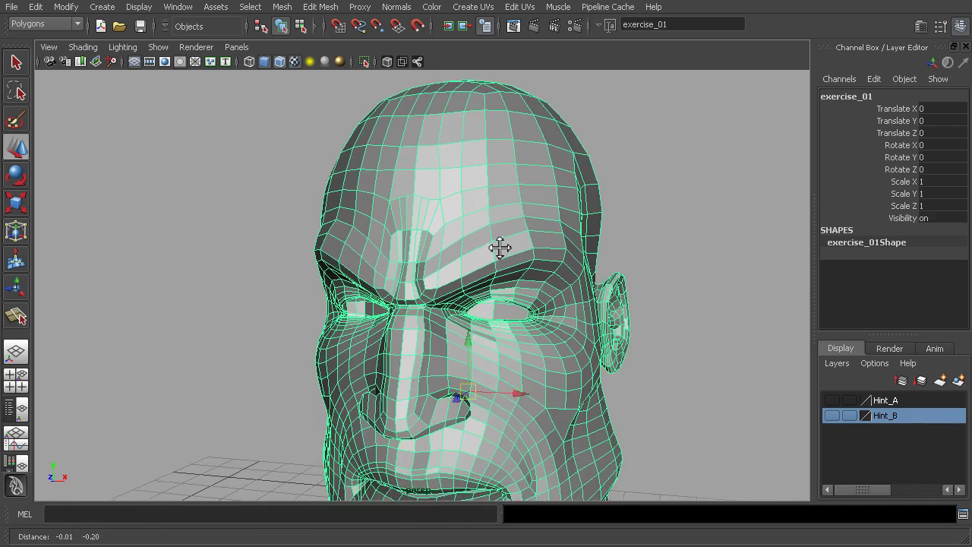
right_click_drag(486, 260, 561, 289, "alt")
middle_click_drag(480, 183, 503, 333, "alt")
right_click_drag(487, 319, 623, 334, "alt")
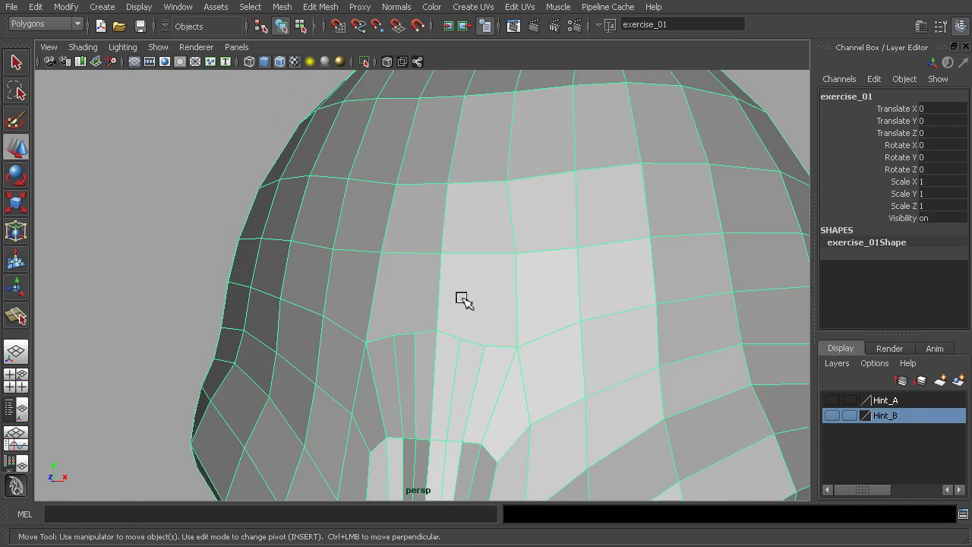
middle_click_drag(552, 344, 528, 261, "alt")
right_click_drag(576, 283, 473, 273, "alt")
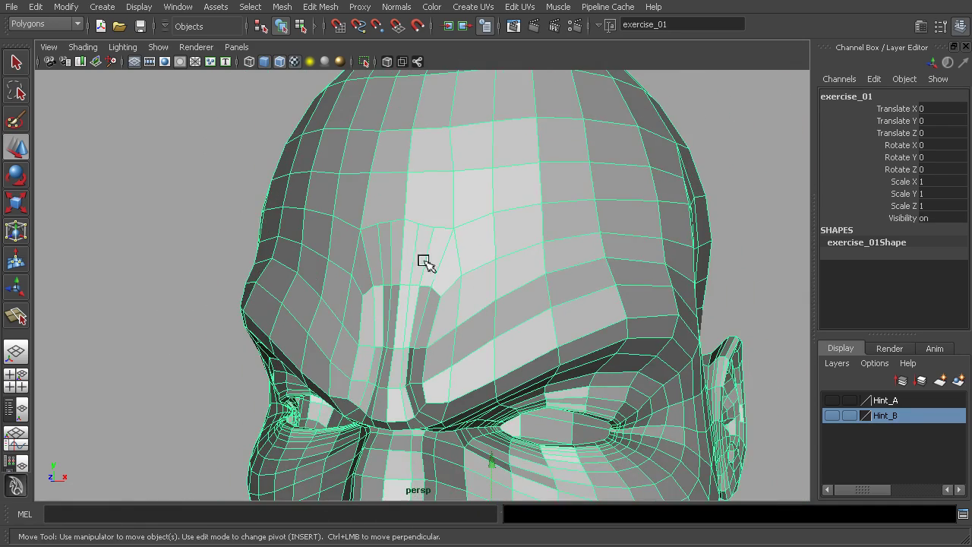
left_click_drag(524, 369, 481, 397, "alt")
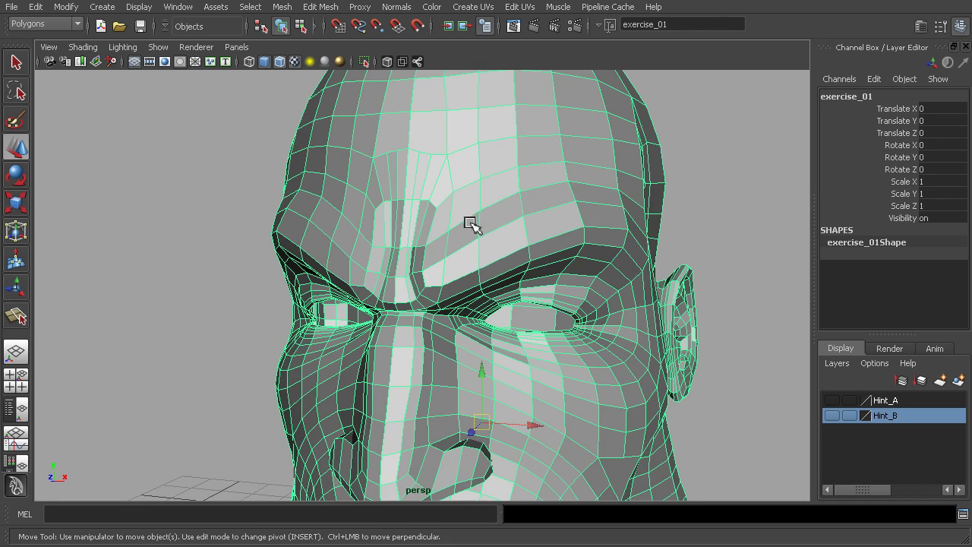
Step: Examine how the edge loops run from the brow over the forehead to the top of the skull
left_click_drag(471, 225, 516, 275, "alt")
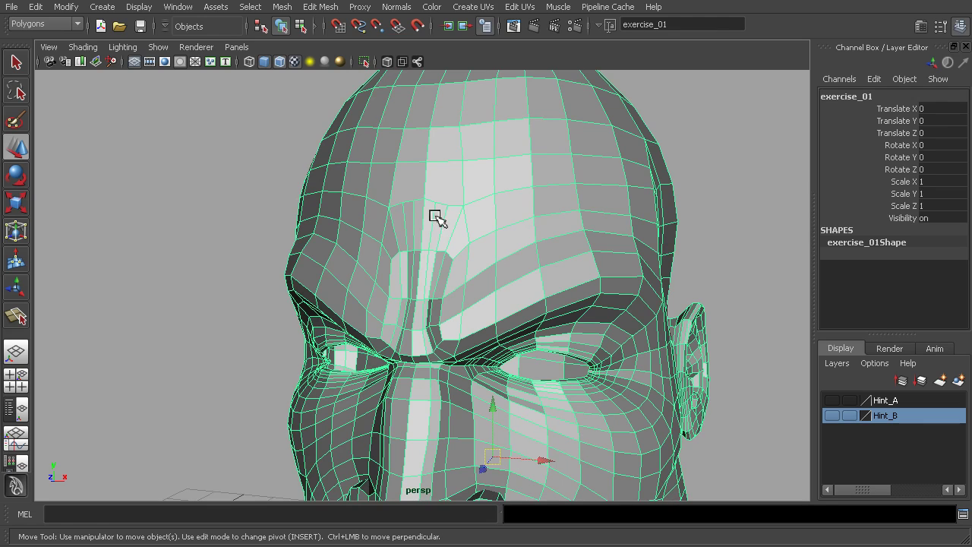
left_click_drag(473, 236, 477, 303, "alt")
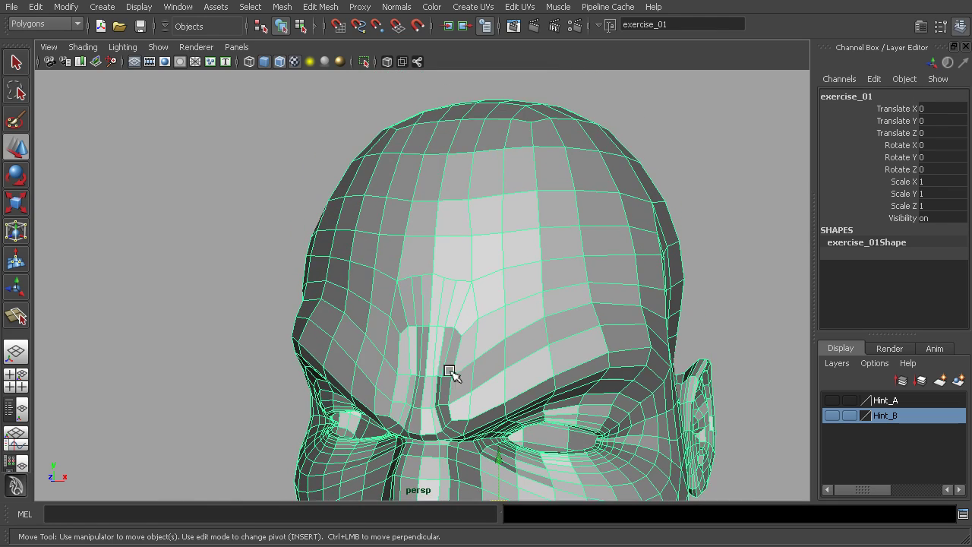
left_click_drag(494, 223, 498, 263, "alt")
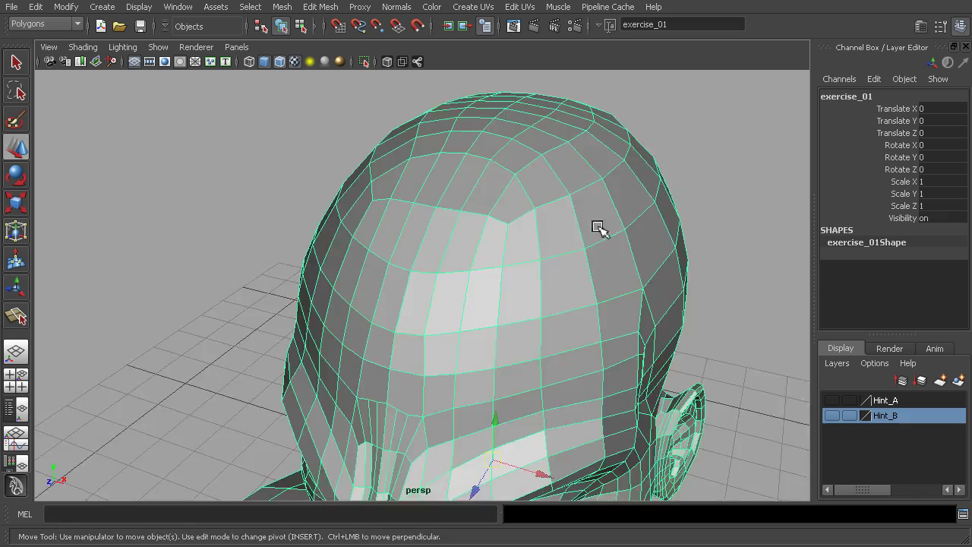
left_click_drag(594, 226, 456, 266, "alt")
left_click_drag(540, 327, 524, 381, "alt")
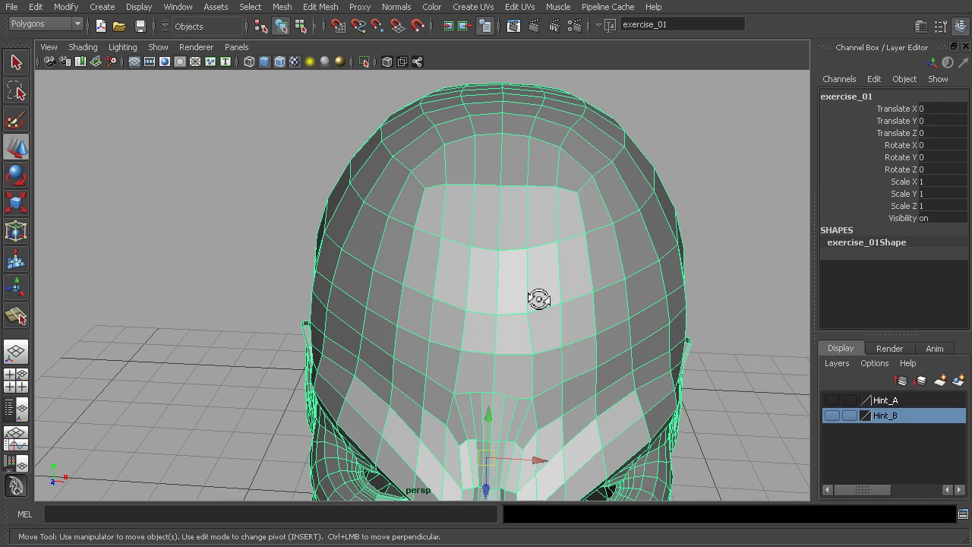
Step: Split the many-sided forehead face above the brow furrow with the Split Polygon Tool, from a lower-edge vertex diagonally to its upper corner
left_click_drag(538, 297, 521, 284, "alt")
right_click_drag(521, 284, 608, 295, "alt")
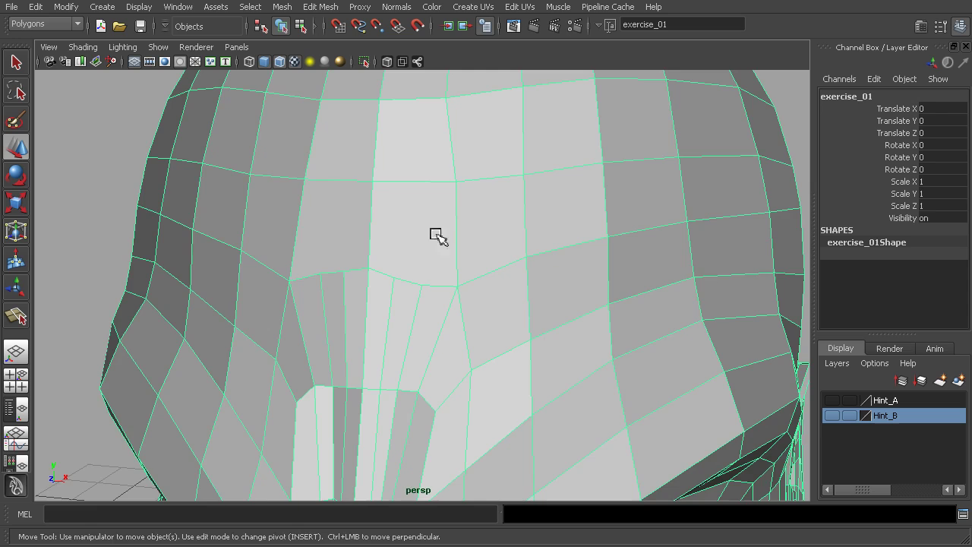
mouse_move(481, 268)
left_mouse_down("alt")
mouse_move(440, 289)
mouse_move(473, 271)
left_mouse_up("alt")
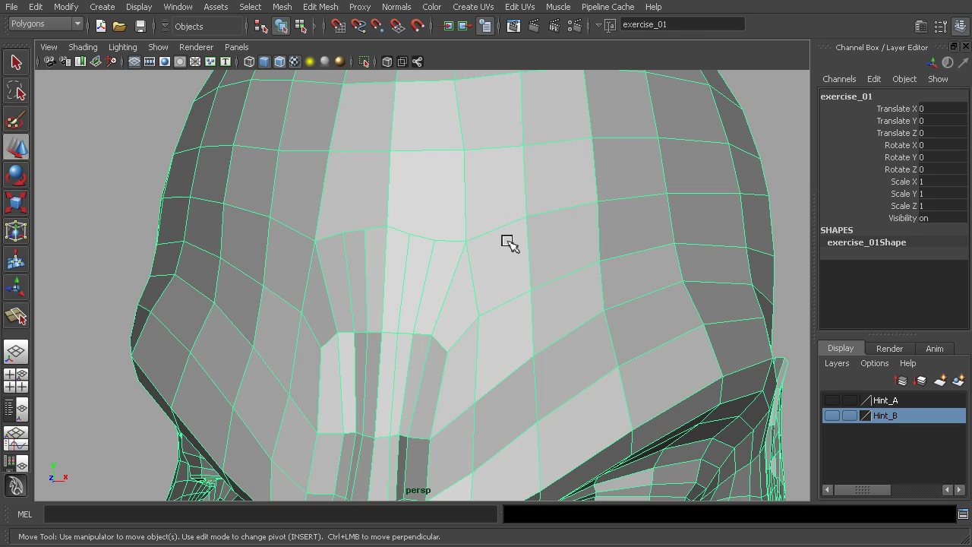
right_click(501, 189, "shift")
right_click_drag(501, 188, 530, 188, "shift")
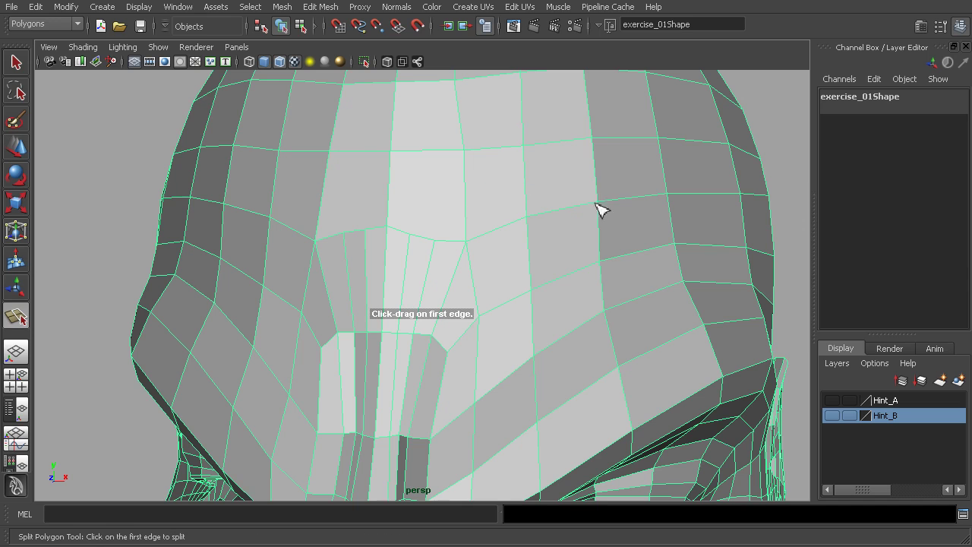
left_click(403, 235)
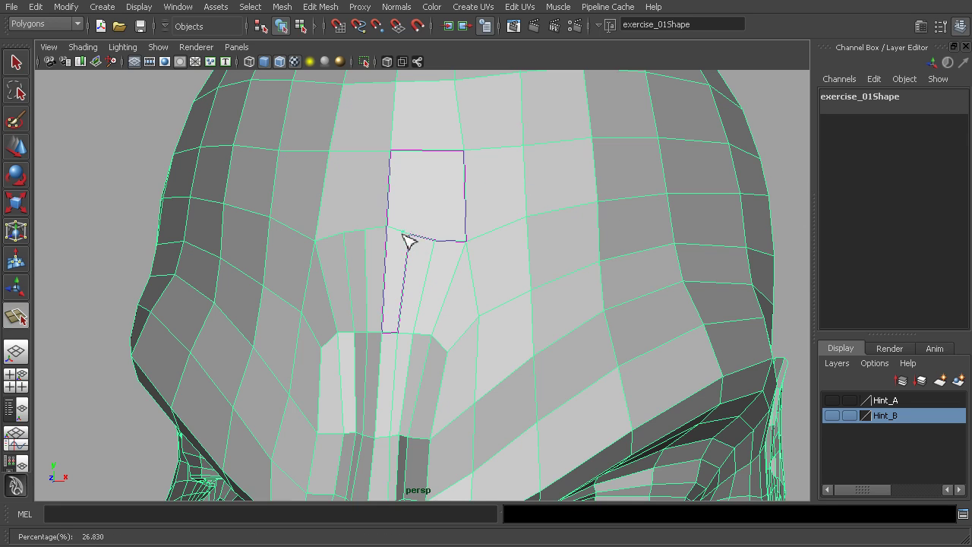
left_click_drag(397, 233, 427, 248)
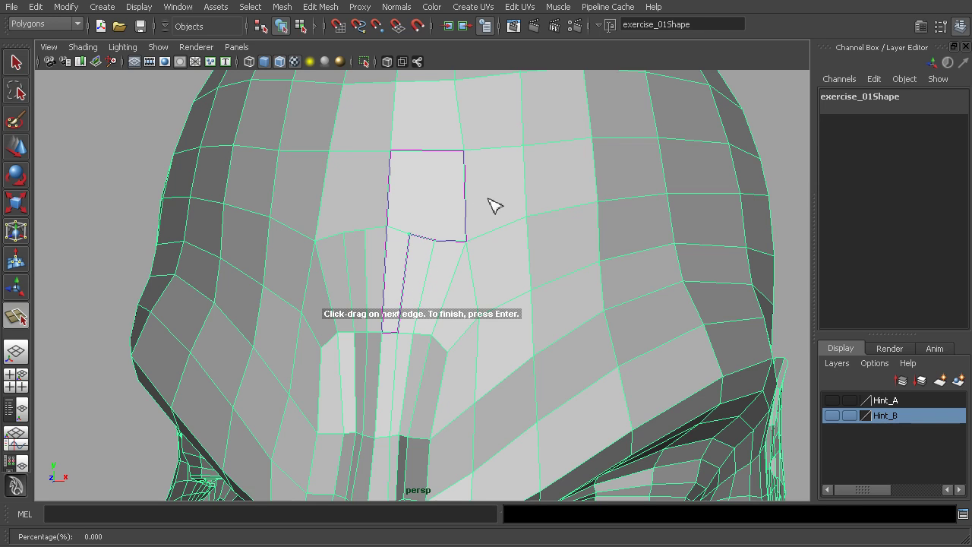
left_click_drag(464, 199, 464, 151)
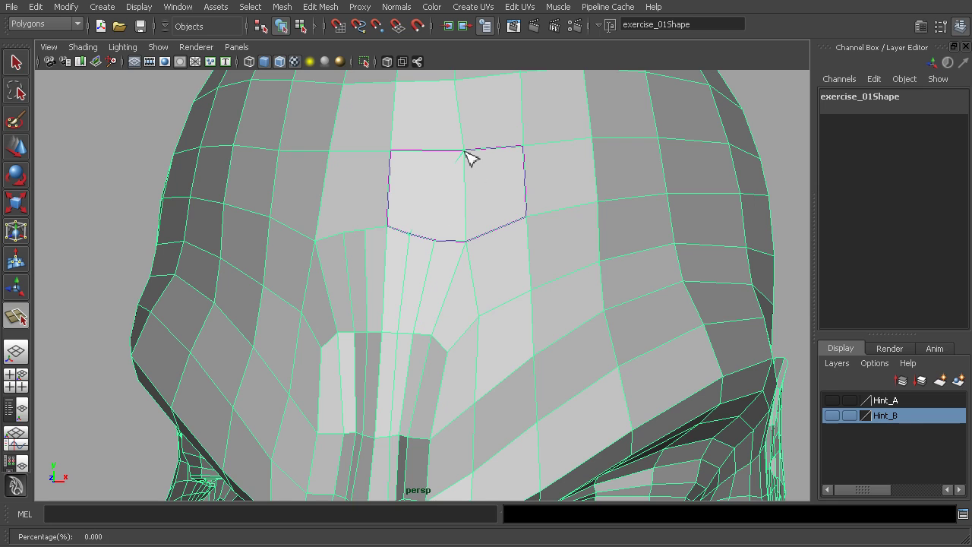
left_click(464, 150)
key("w")
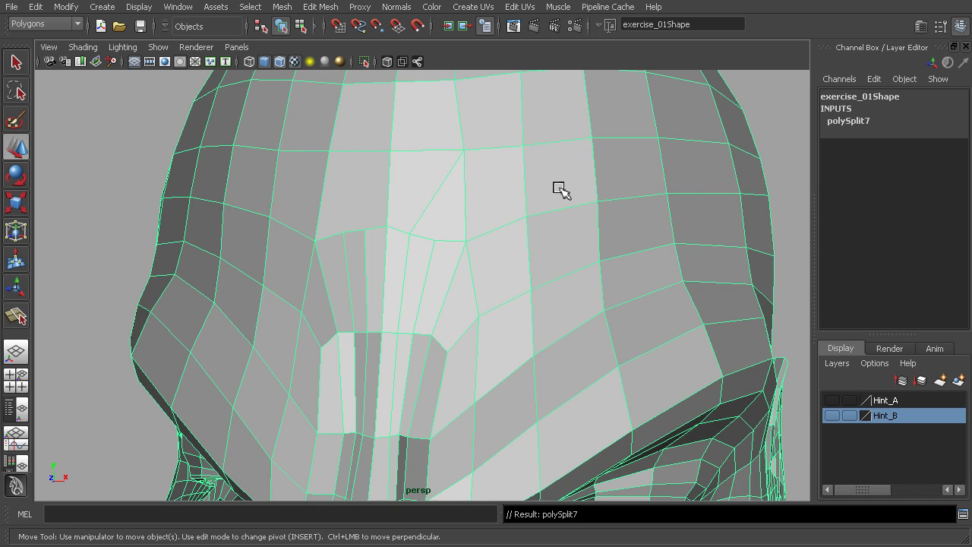
Step: Move the furrow's upper-edge vertex beside the new edge's lower end slightly downward, and return the head to object selection mode
left_click_drag(478, 226, 493, 297, "alt")
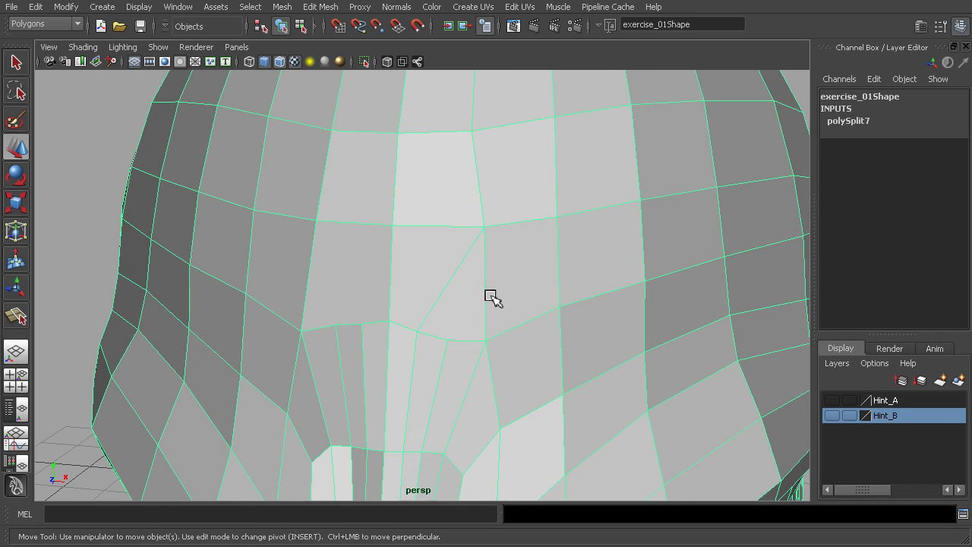
right_click_drag(465, 339, 451, 347)
left_click(448, 340)
left_click_drag(449, 341, 448, 304)
left_click_drag(477, 334, 418, 316, "alt")
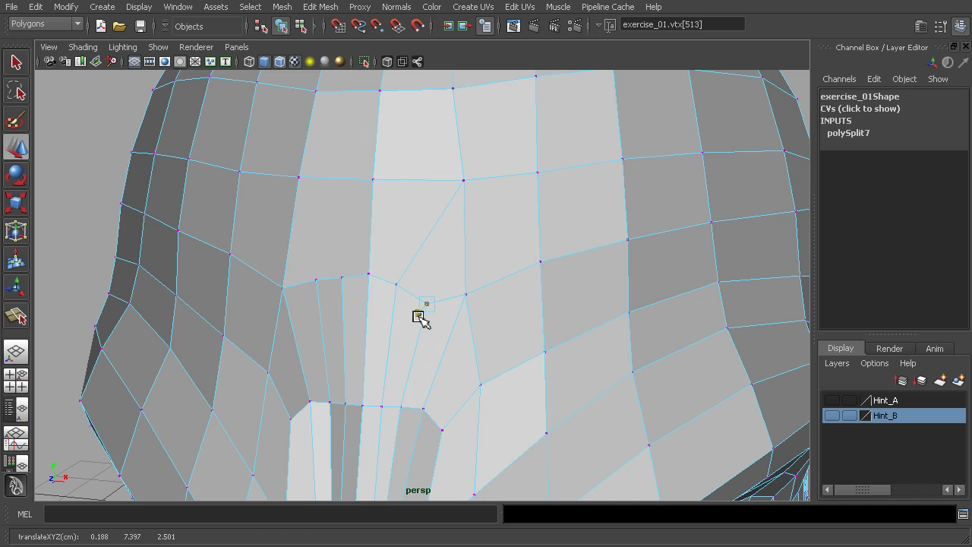
left_click(283, 26)
left_click_drag(423, 185, 470, 353, "alt")
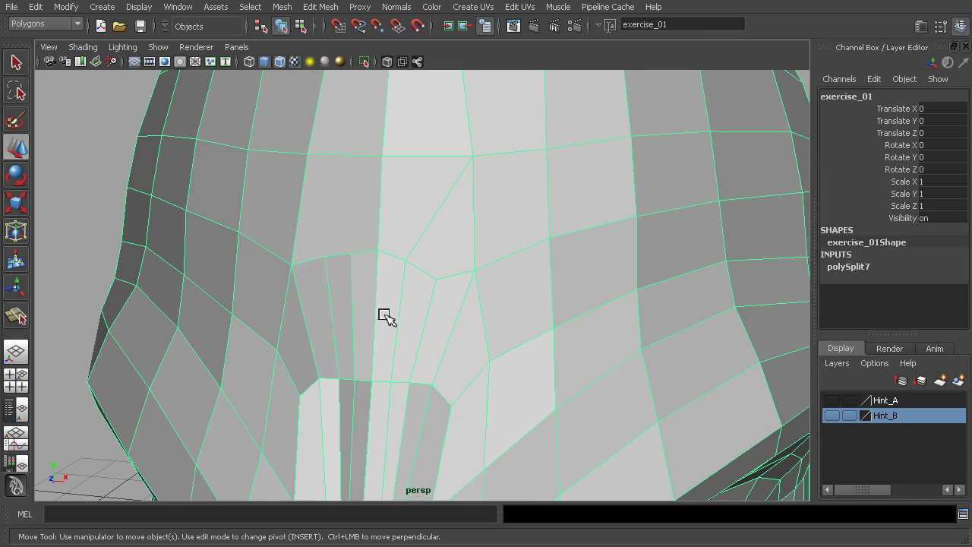
Step: Split the many-sided forehead face on the other side of the furrow, from its lower-edge vertex diagonally to the upper outer corner
middle_click_drag(429, 152, 439, 210, "alt")
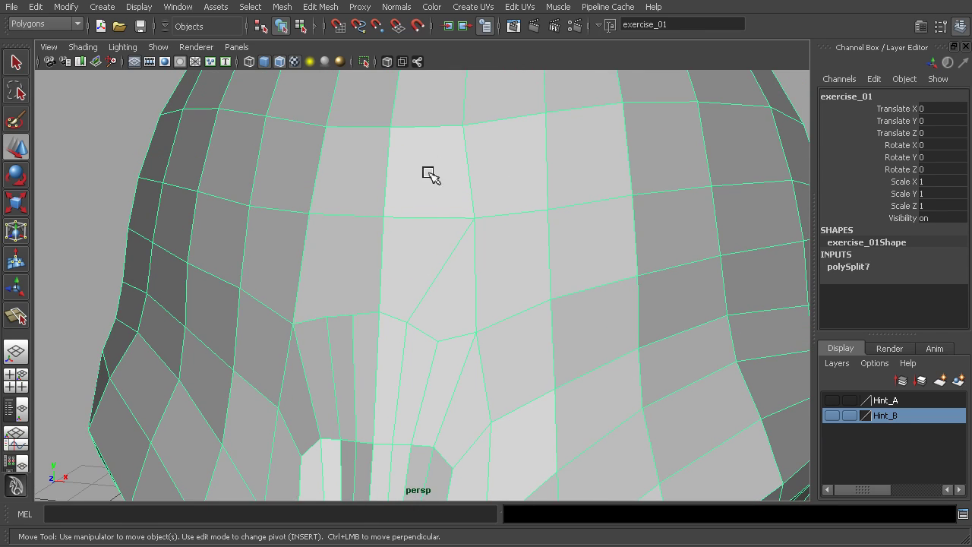
middle_click_drag(454, 249, 424, 253, "alt")
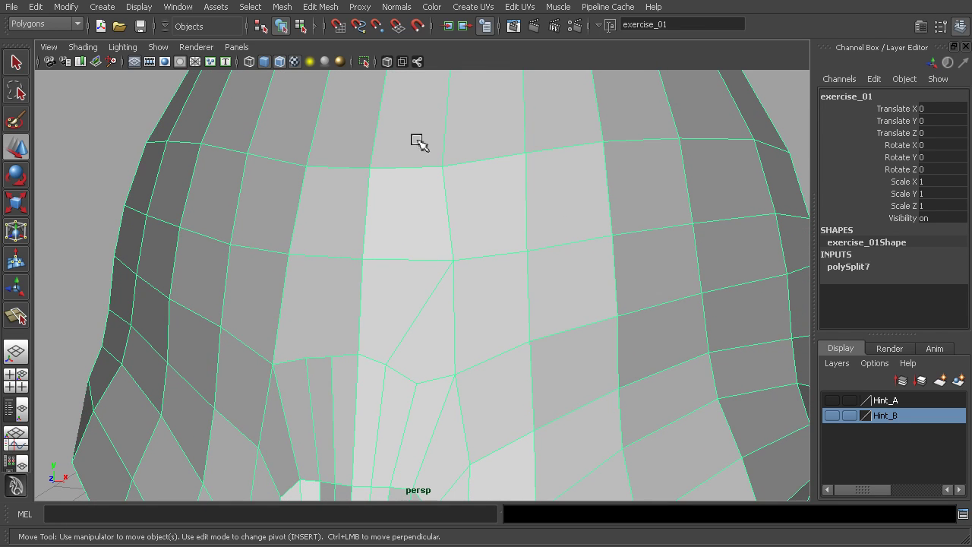
middle_click_drag(423, 148, 430, 232, "alt")
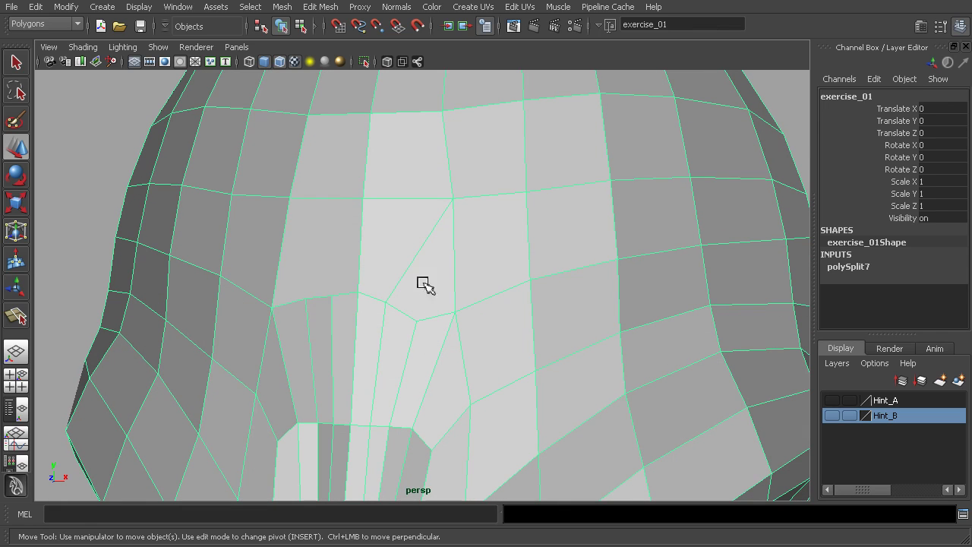
right_click_drag(337, 281, 371, 267, "shift")
left_click_drag(348, 294, 269, 307)
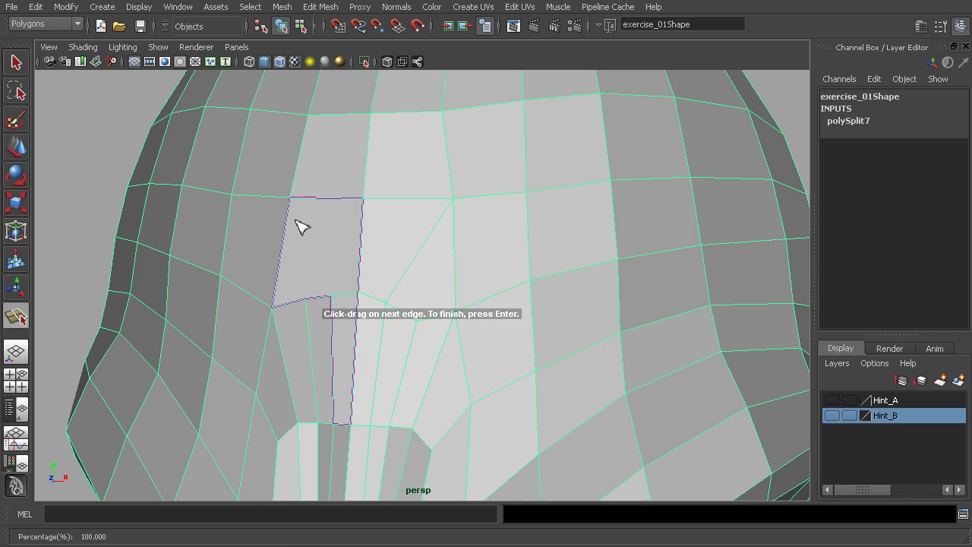
left_click_drag(319, 199, 251, 202)
key("Return")
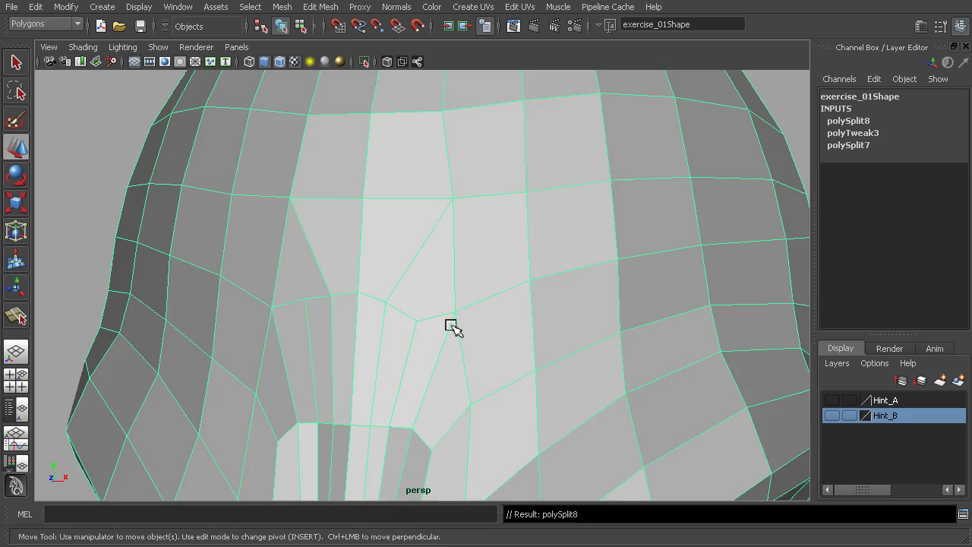
Step: Examine the head's topology around the eye, cheek, mouth and jaw from the side
right_click_drag(451, 325, 307, 294, "alt")
middle_click_drag(528, 350, 560, 200, "alt")
left_click_drag(573, 328, 527, 302, "alt")
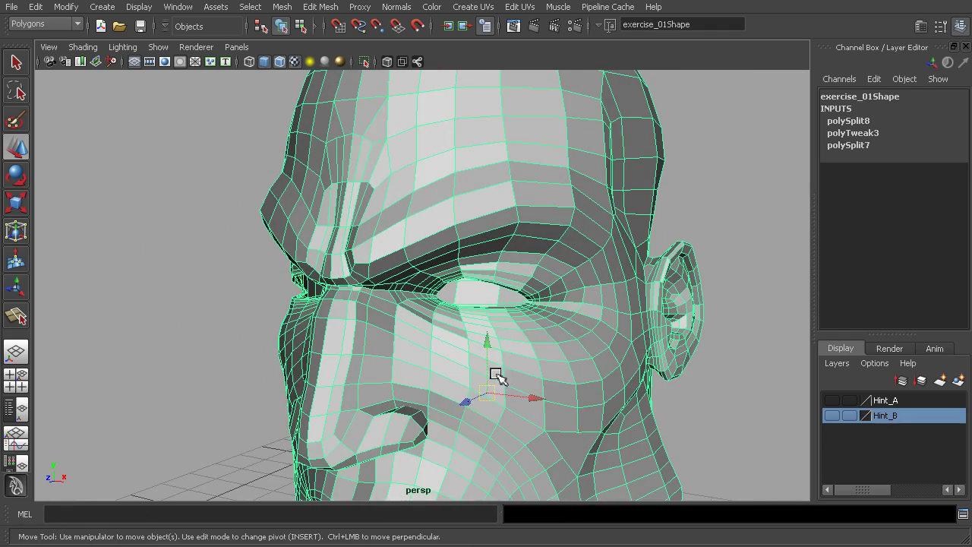
left_click_drag(497, 376, 503, 327, "alt")
right_click_drag(503, 327, 406, 331, "alt")
left_click_drag(406, 331, 458, 328, "alt")
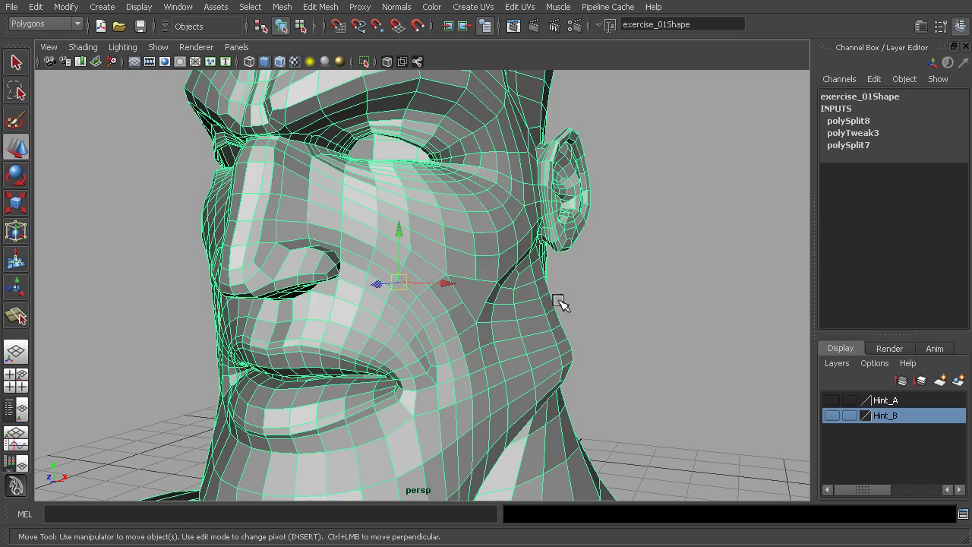
left_click_drag(560, 302, 508, 307, "alt")
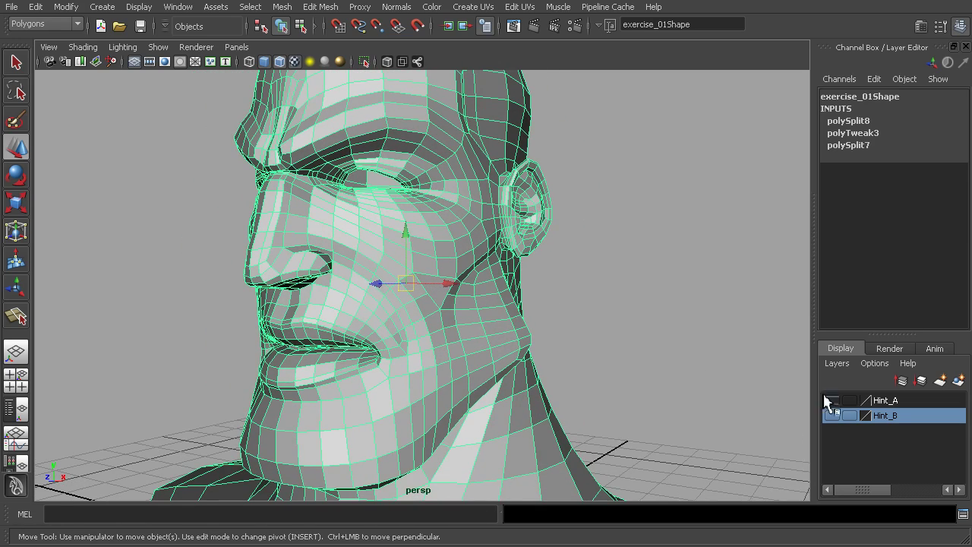
middle_click_drag(581, 299, 542, 306, "alt")
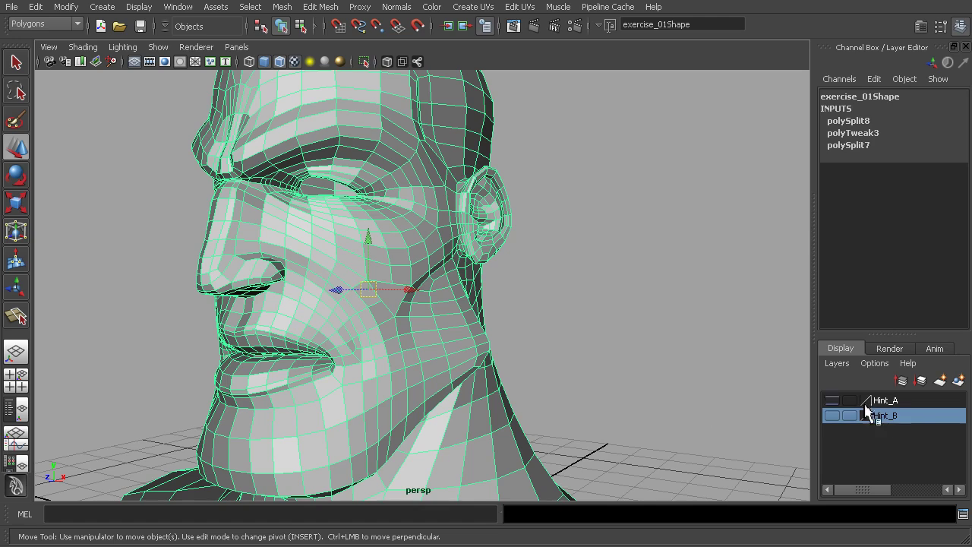
middle_click_drag(701, 357, 704, 352, "alt")
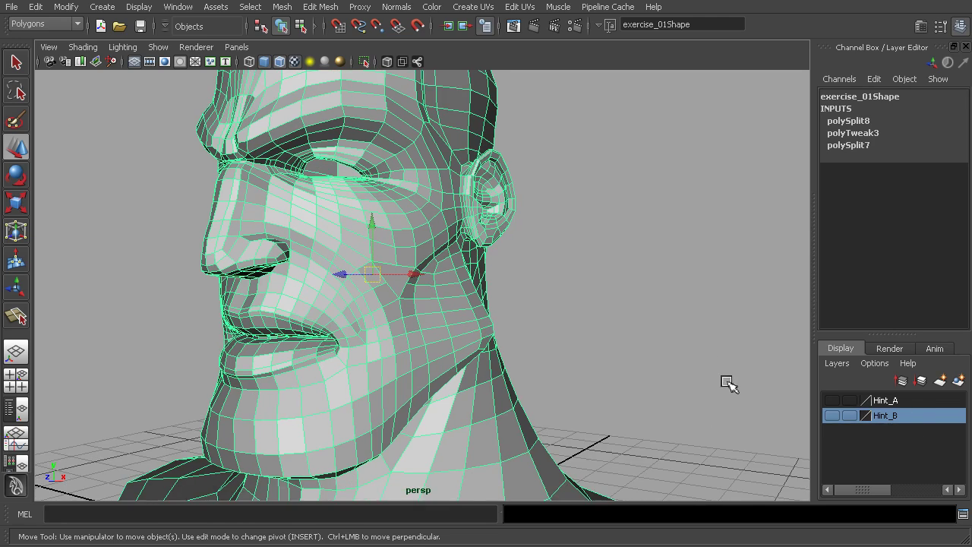
Step: Show the Hint_A layer and inspect the red-marked faces on the forehead, cheeks and neck of the hint head
scroll(729, 384, "down", 3)
left_click(832, 400)
right_click_drag(671, 363, 567, 339, "alt")
middle_click_drag(672, 351, 549, 357, "alt")
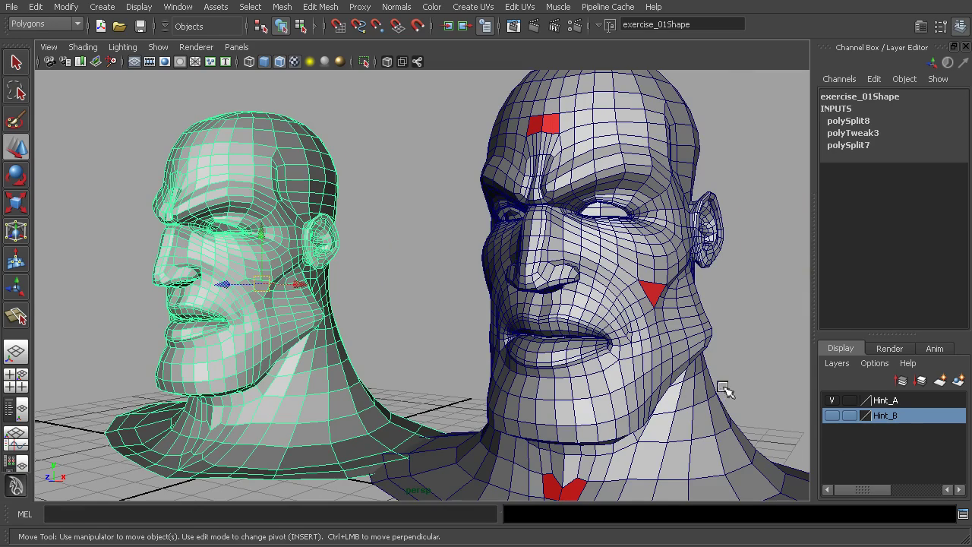
left_click_drag(703, 354, 734, 335, "alt")
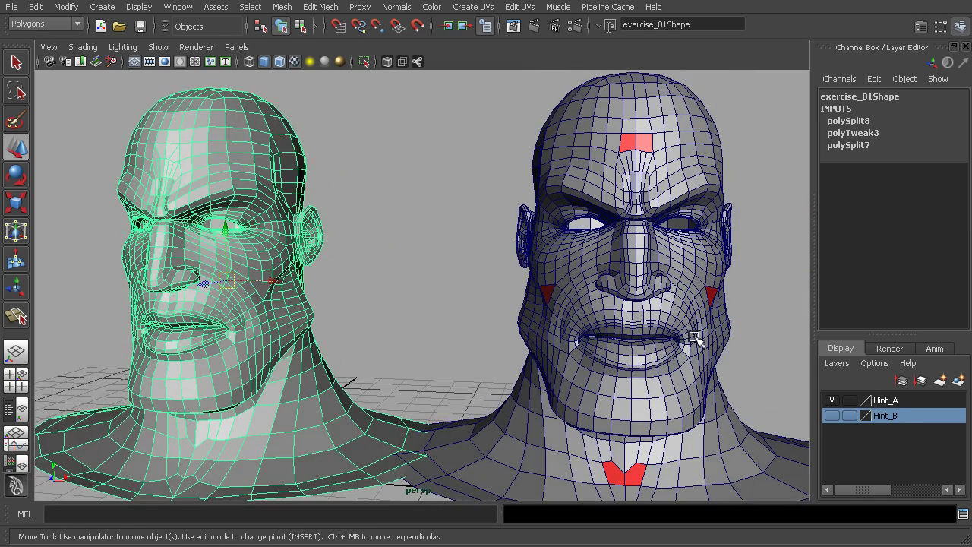
middle_click_drag(595, 291, 560, 306, "alt")
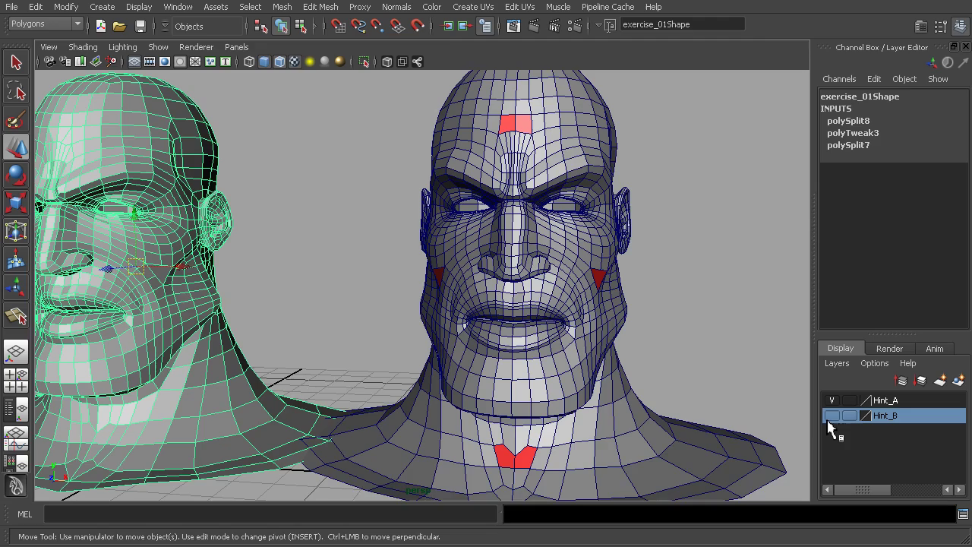
right_click_drag(700, 380, 672, 379, "alt")
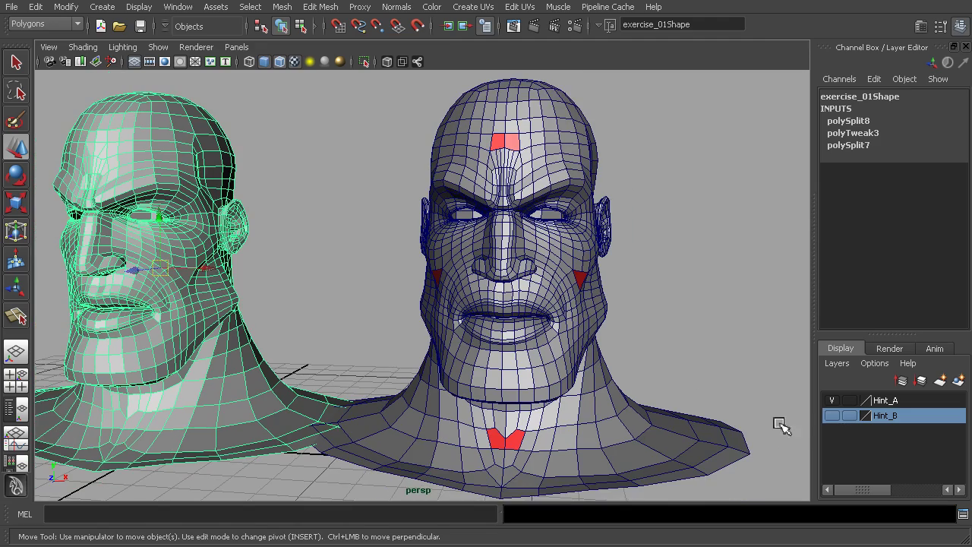
Step: Show the Hint_B layer and inspect the green solution faces on the cheek of its head up close
left_click(831, 416)
left_click_drag(716, 390, 665, 401, "alt")
left_click_drag(648, 289, 618, 286, "alt")
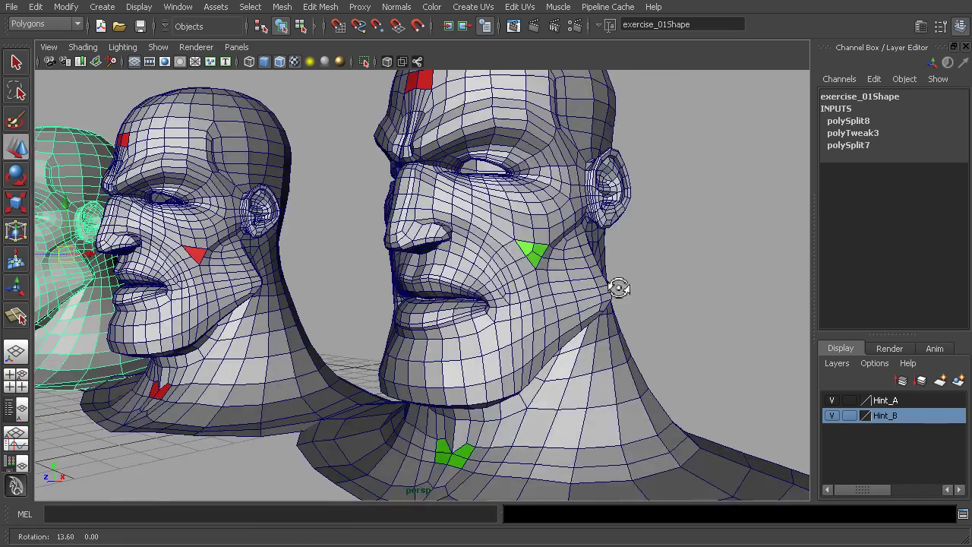
right_click_drag(618, 286, 720, 321, "alt")
middle_click_drag(694, 265, 640, 323, "alt")
right_click_drag(640, 324, 679, 328, "alt")
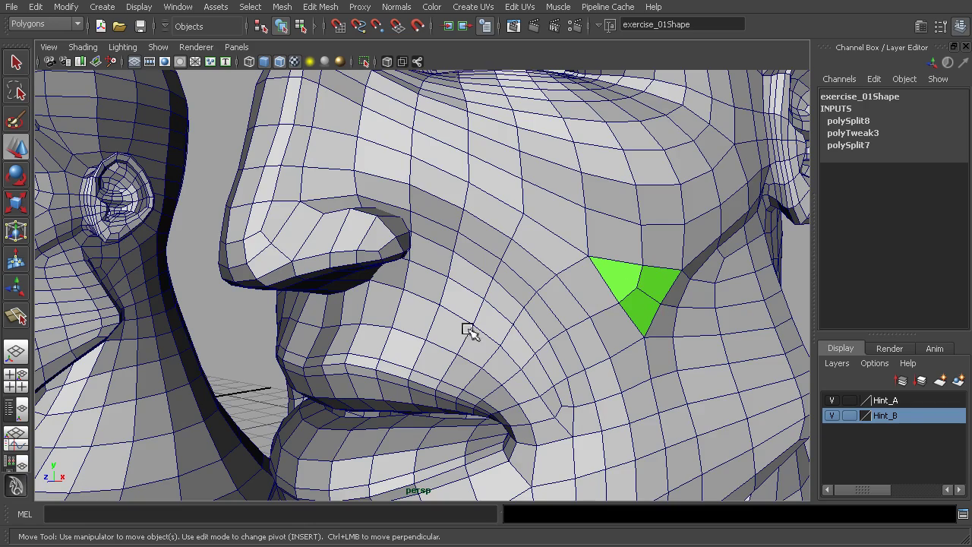
Step: On the exercise head, split the triangular cheek face from its upper-edge middle vertex to the middle vertex of its front edge
left_click_drag(438, 330, 475, 334, "alt")
right_click_drag(476, 334, 380, 334, "alt")
middle_click_drag(379, 334, 638, 372, "alt")
right_click_drag(638, 372, 683, 375, "alt")
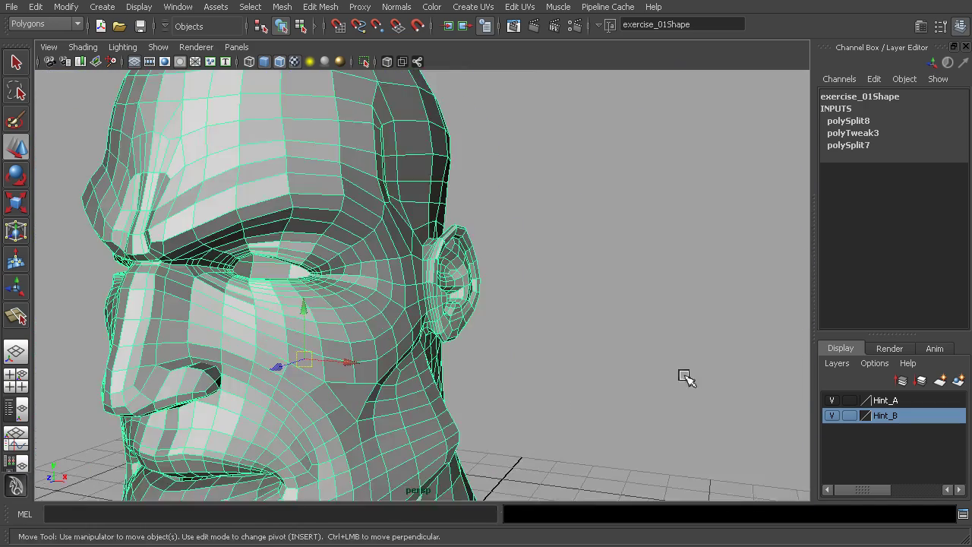
scroll(511, 286, "up", 6)
mouse_move(553, 276)
right_mouse_down("shift")
mouse_move(522, 282)
mouse_move(558, 280)
right_mouse_up("shift")
left_click(547, 264)
left_click(497, 314)
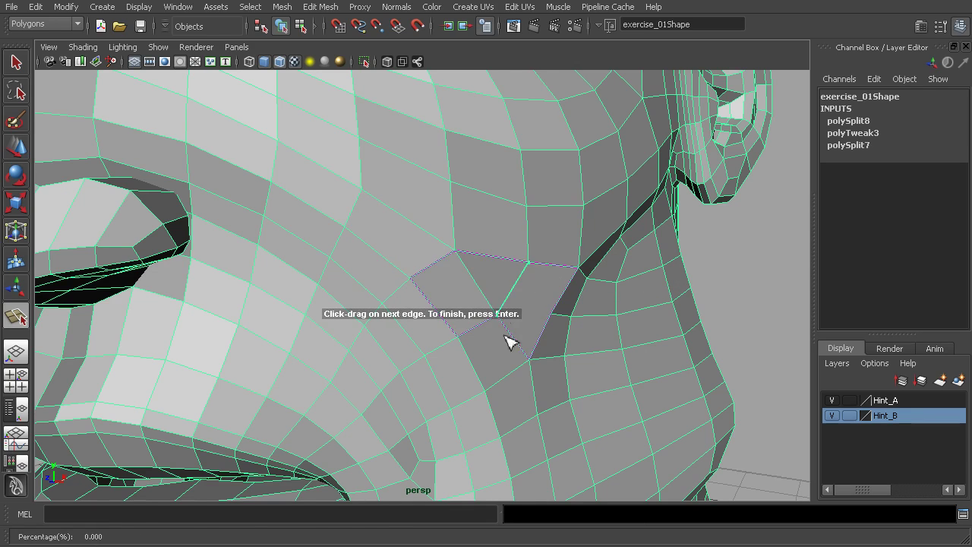
key("Return")
Step: Split the remaining cheek face from its rear-edge vertex to the middle of the newly added edge
key("y")
left_click(555, 319)
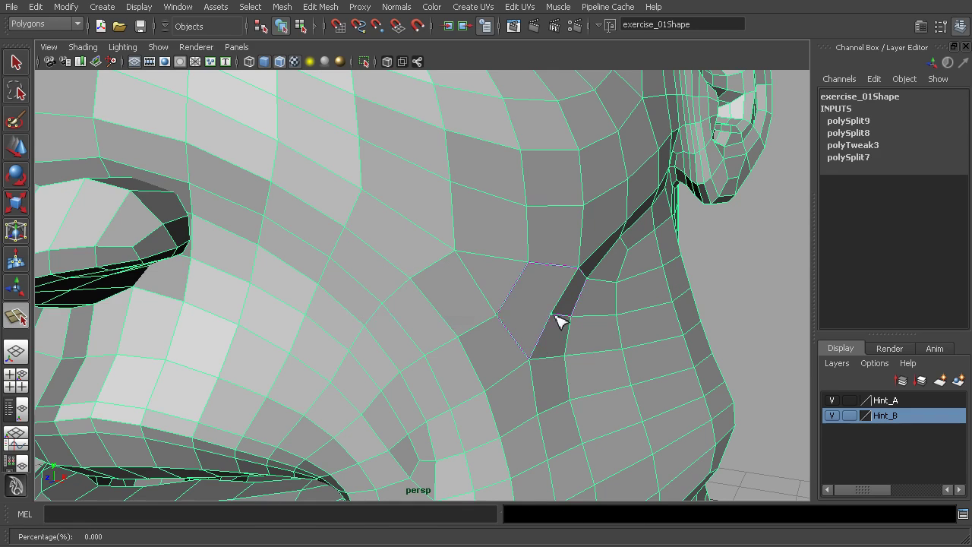
left_click_drag(513, 294, 517, 291)
key("Return")
Step: Move the new vertex in the middle of the cheek patch slightly toward the ear, and clear the selection
right_click_drag(516, 290, 475, 290)
left_click(515, 290)
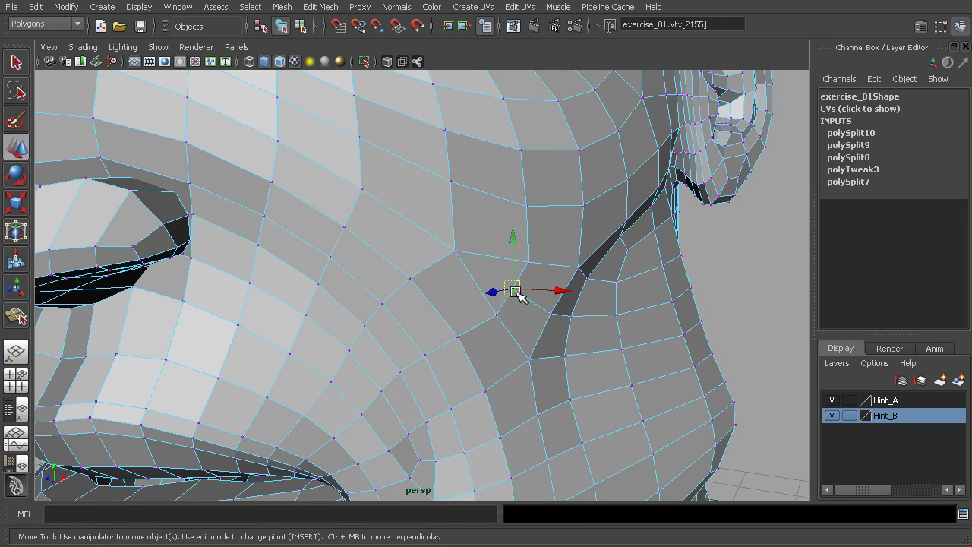
left_click_drag(517, 292, 526, 294)
left_click(720, 292)
Step: Return the head to object selection mode and split the matching triangular face on the opposite cheek with the Split Polygon Tool
right_click_drag(719, 312, 466, 329, "alt")
left_click_drag(465, 332, 499, 321, "alt")
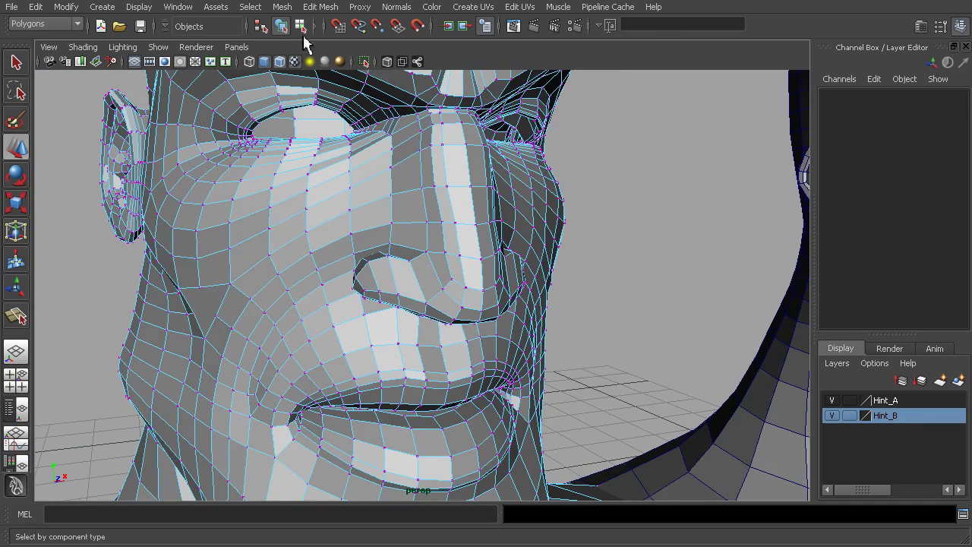
left_click(281, 26)
left_click(281, 26)
left_click_drag(354, 246, 445, 250, "alt")
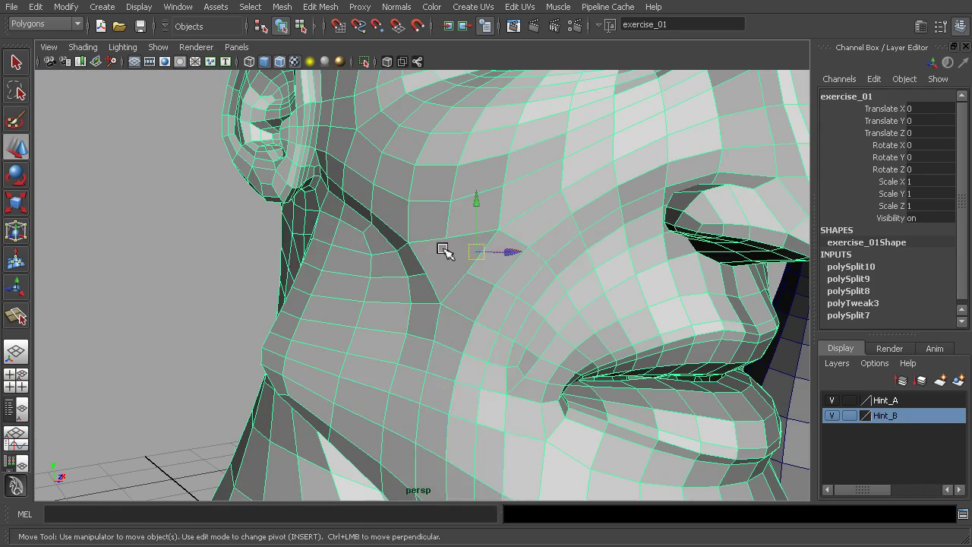
mouse_move(445, 250)
right_mouse_down("shift")
mouse_move(406, 249)
mouse_move(444, 245)
right_mouse_up("shift")
left_click(424, 258)
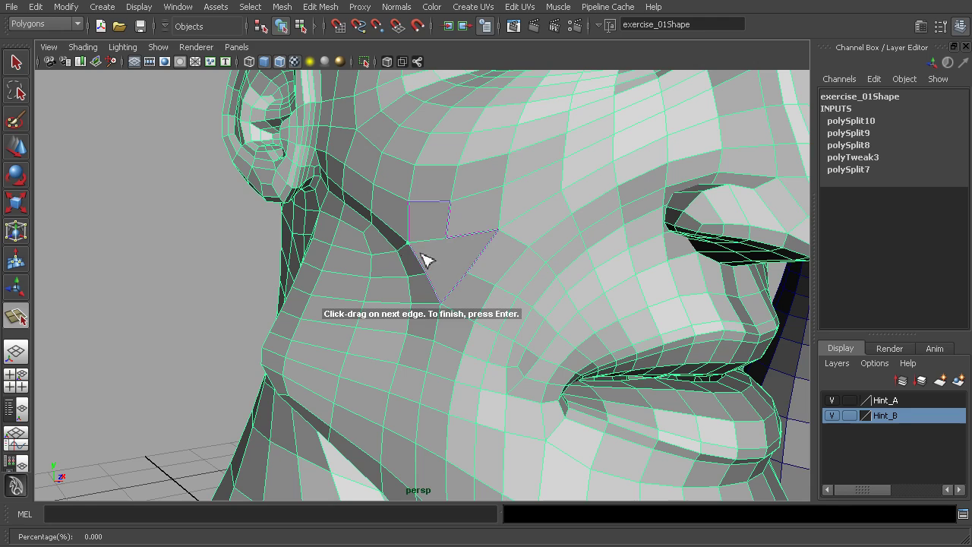
key("Return")
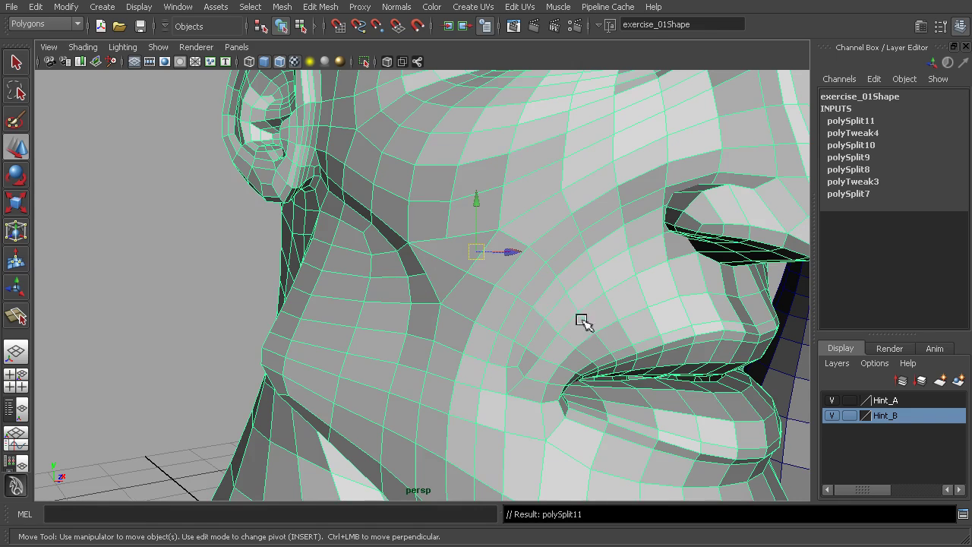
Step: Reselect the head and examine the edge flow across both cheeks and around the mouth
right_click_drag(581, 322, 400, 243, "alt")
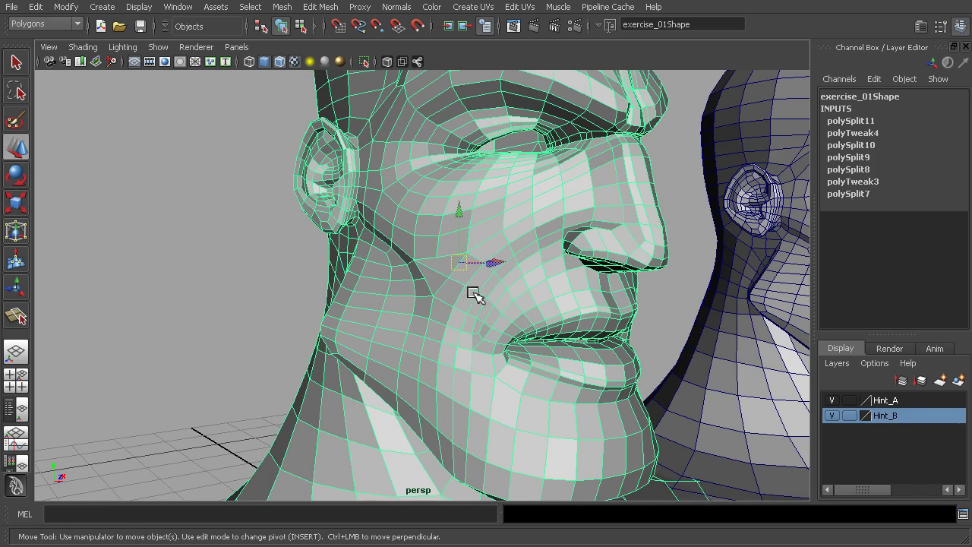
left_click_drag(434, 281, 454, 265, "alt")
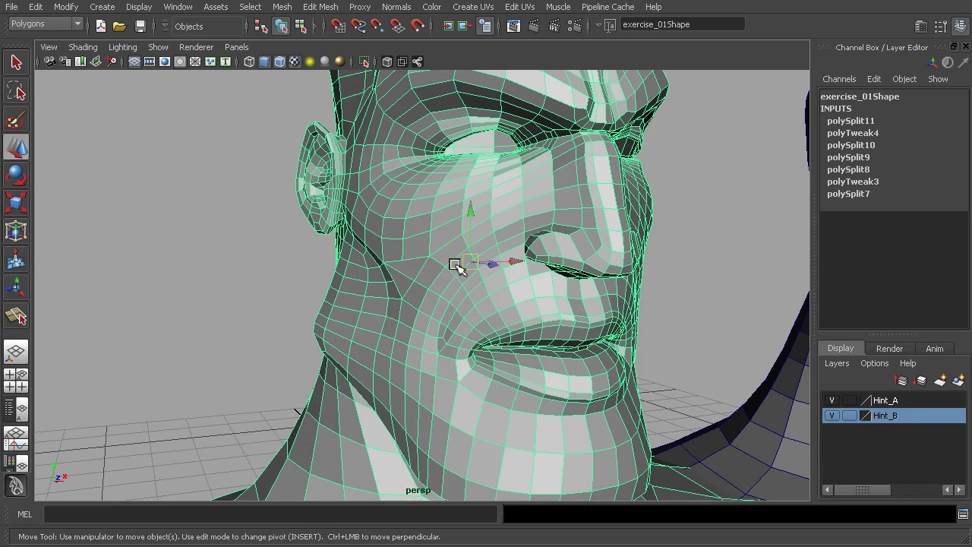
left_click(269, 285)
left_click(466, 302)
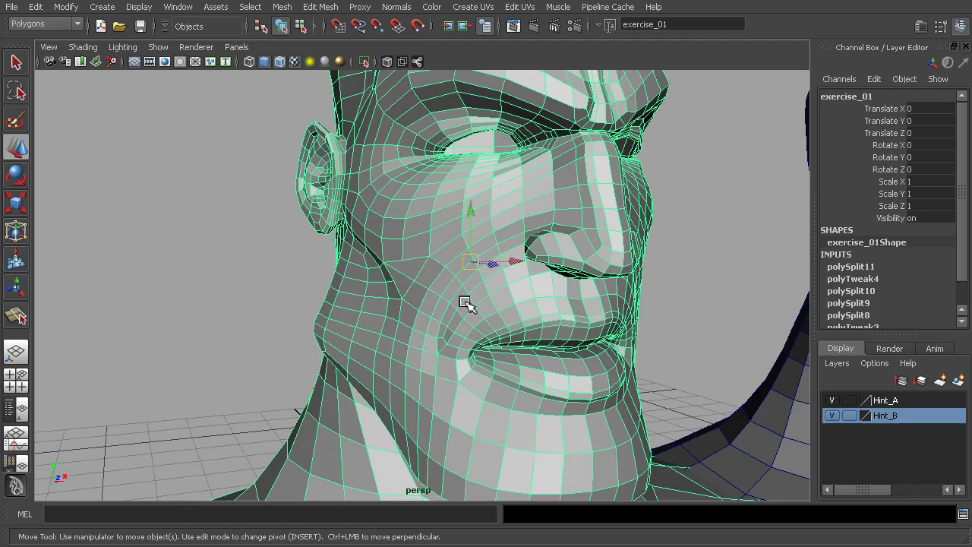
mouse_move(450, 272)
left_mouse_down("alt")
mouse_move(440, 295)
mouse_move(403, 300)
mouse_move(486, 304)
mouse_move(440, 263)
left_mouse_up("alt")
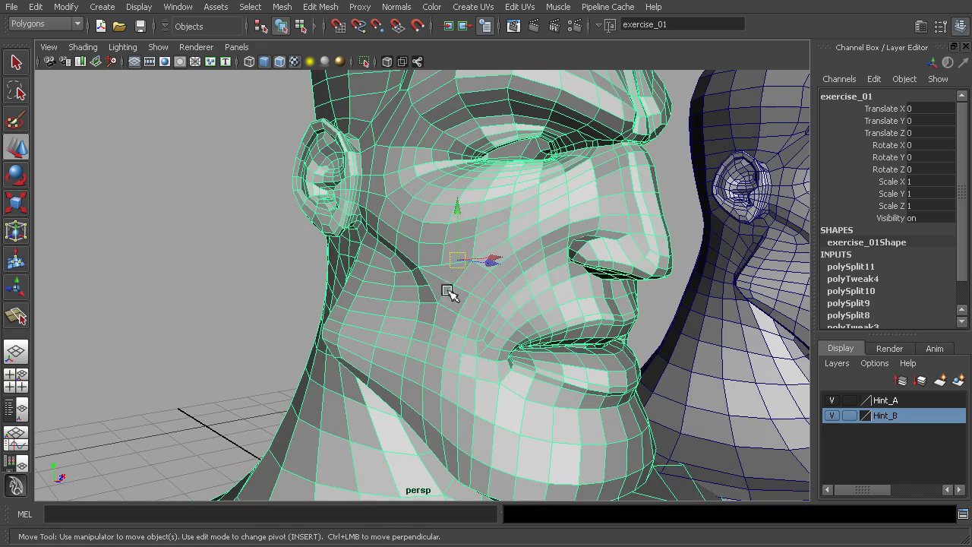
left_click_drag(484, 313, 390, 288, "alt")
right_click_drag(469, 301, 409, 292, "alt")
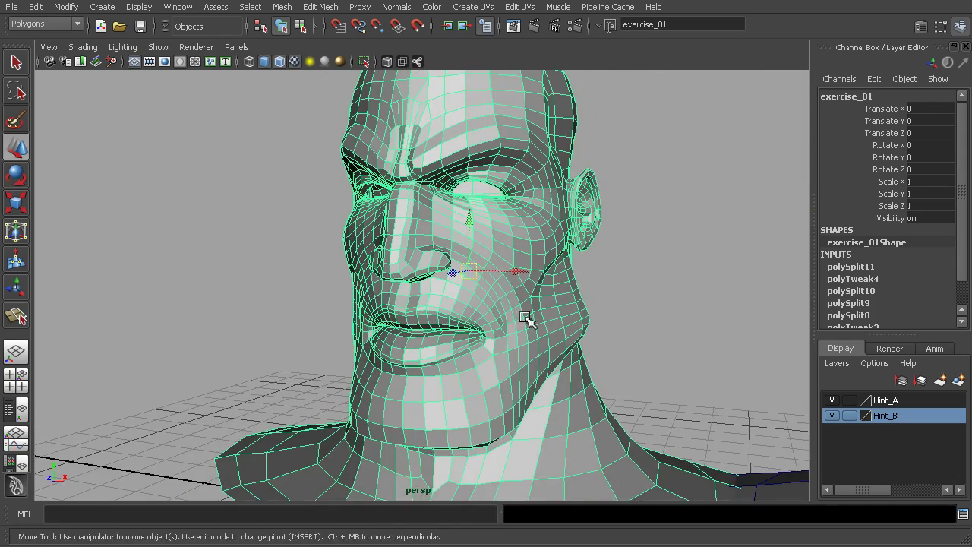
Step: Split the front neck faces with the Split Polygon Tool from both inner corners of the V down to the center vertex below it
middle_click_drag(594, 375, 582, 405, "alt")
left_click_drag(565, 372, 574, 375, "alt")
middle_click_drag(574, 412, 585, 277, "alt")
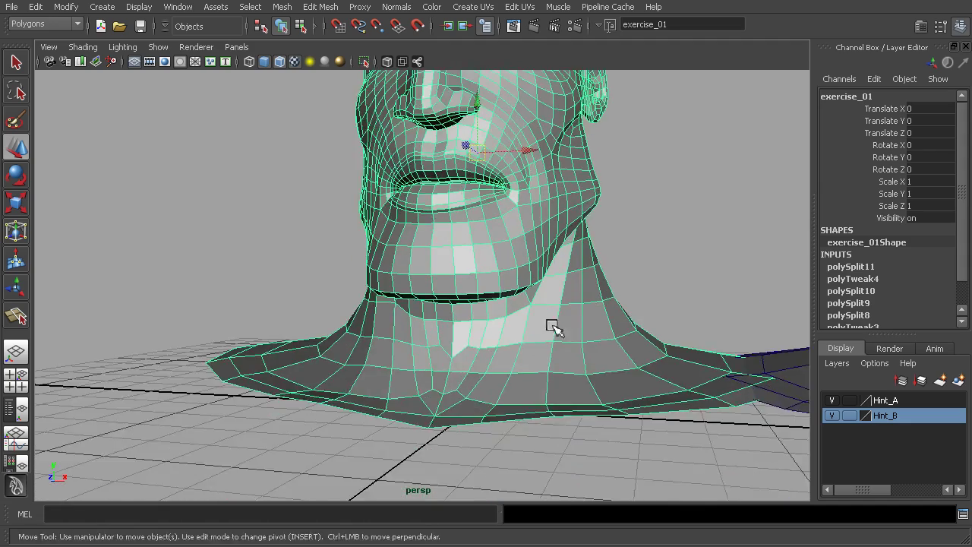
middle_click_drag(531, 362, 536, 330, "alt")
right_click_drag(542, 330, 663, 339, "alt")
left_click_drag(516, 326, 444, 318, "alt")
right_click_drag(439, 321, 494, 328, "alt")
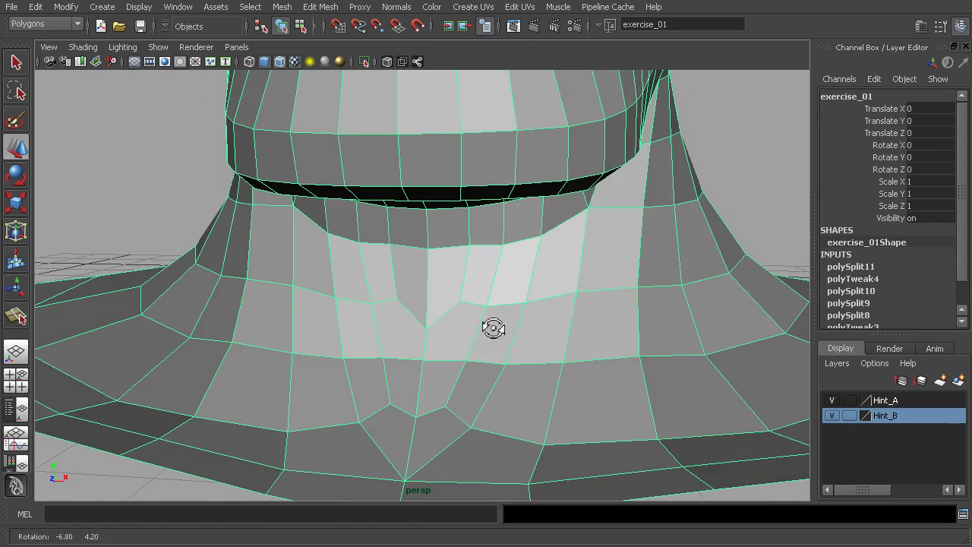
mouse_move(423, 320)
right_mouse_down("shift")
mouse_move(364, 319)
mouse_move(428, 319)
right_mouse_up("shift")
left_click_drag(427, 319, 449, 306, "alt")
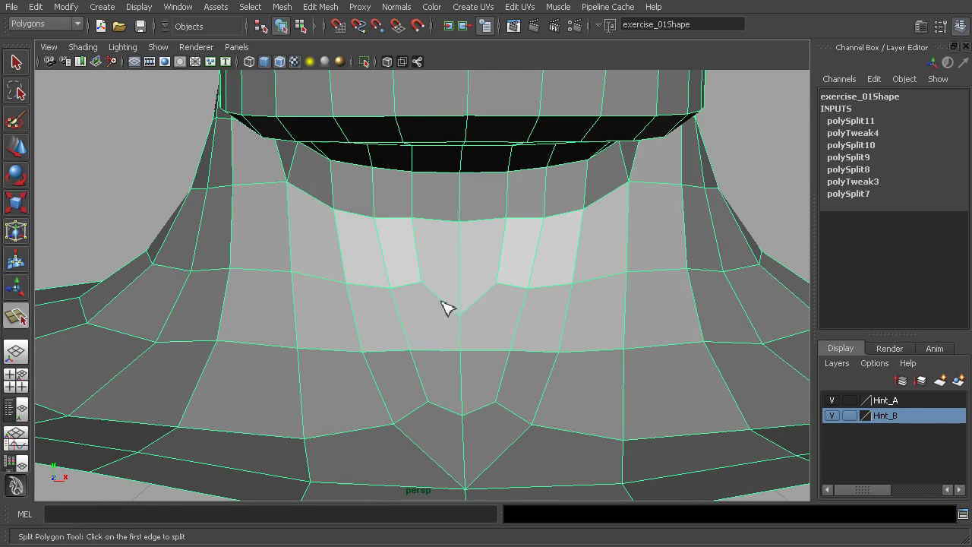
left_click(420, 282)
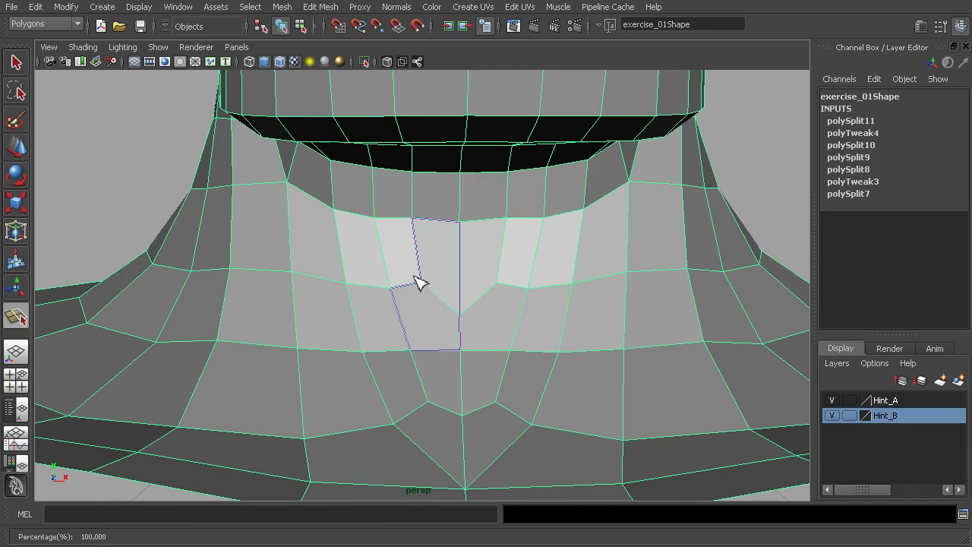
left_click(446, 359)
left_click_drag(446, 360, 468, 424)
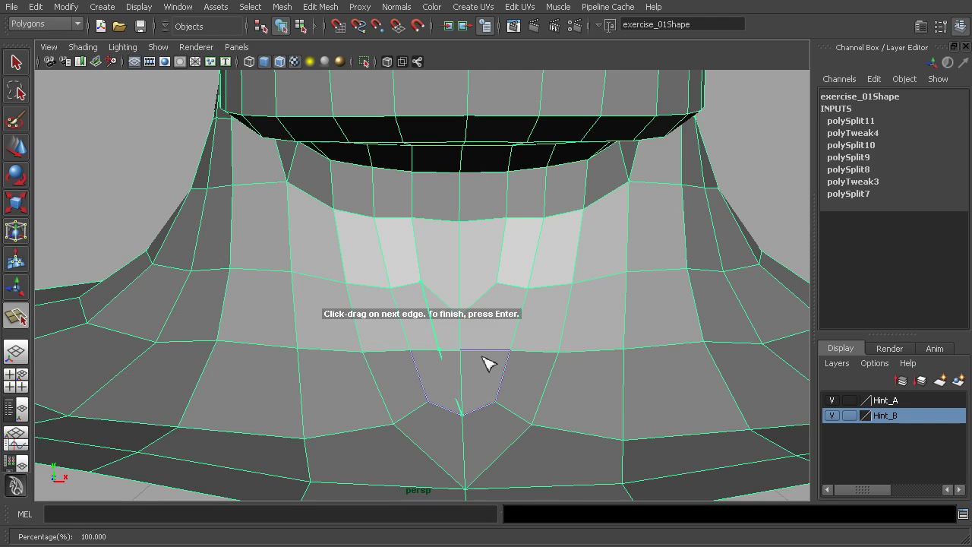
left_click_drag(488, 357, 506, 346)
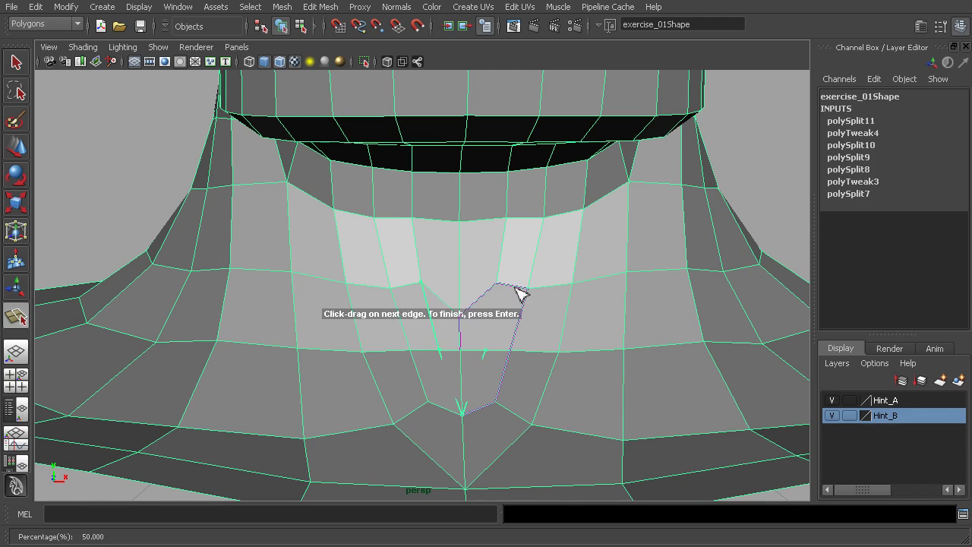
key("w")
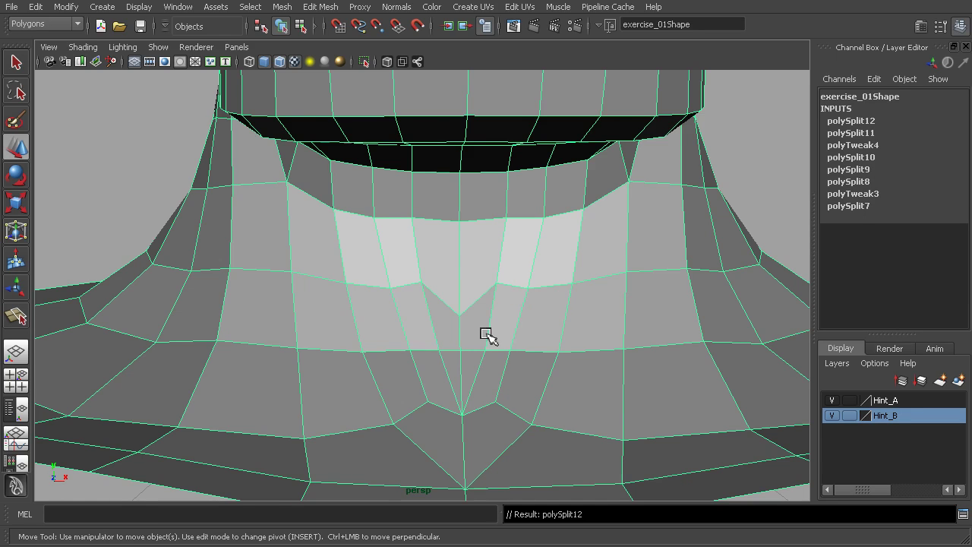
Step: Delete the central vertical edge between the two new splits on the front of the neck
mouse_move(504, 335)
left_mouse_down("alt")
mouse_move(479, 321)
mouse_move(512, 339)
left_mouse_up("alt")
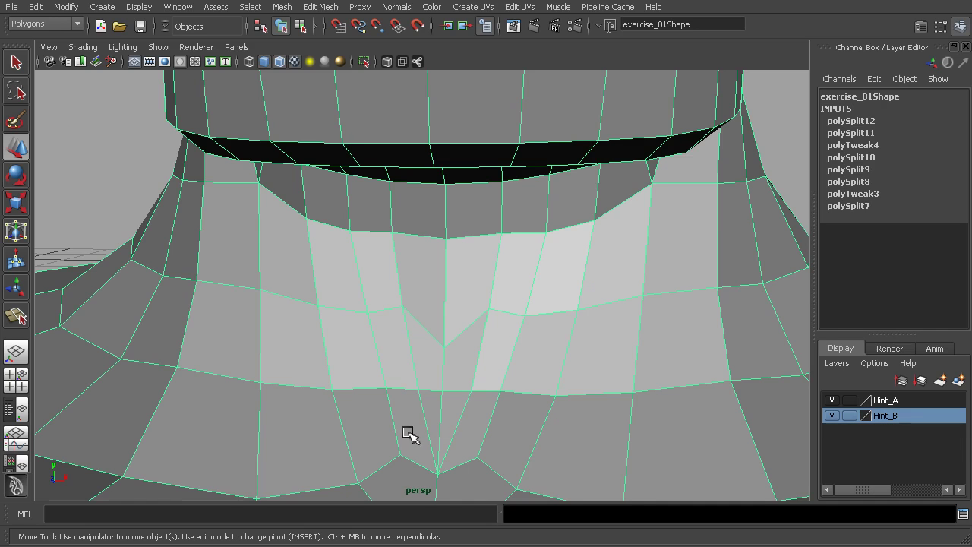
right_click_drag(442, 422, 414, 385)
left_click(445, 412)
left_click(543, 413)
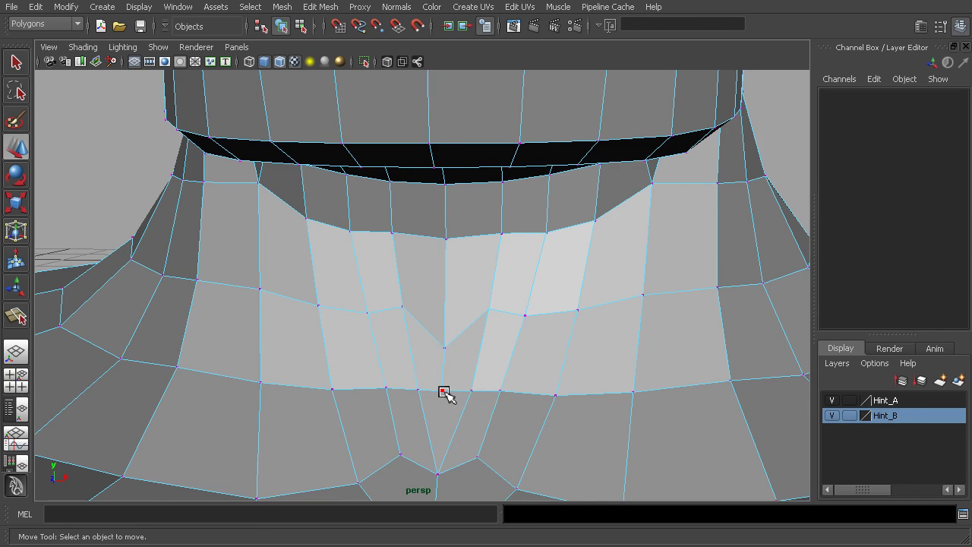
Step: Move the center vertex above the new neck quad slightly along Z, and return to object selection mode with nothing selected
left_click(444, 391)
left_click_drag(473, 390, 397, 413, "alt")
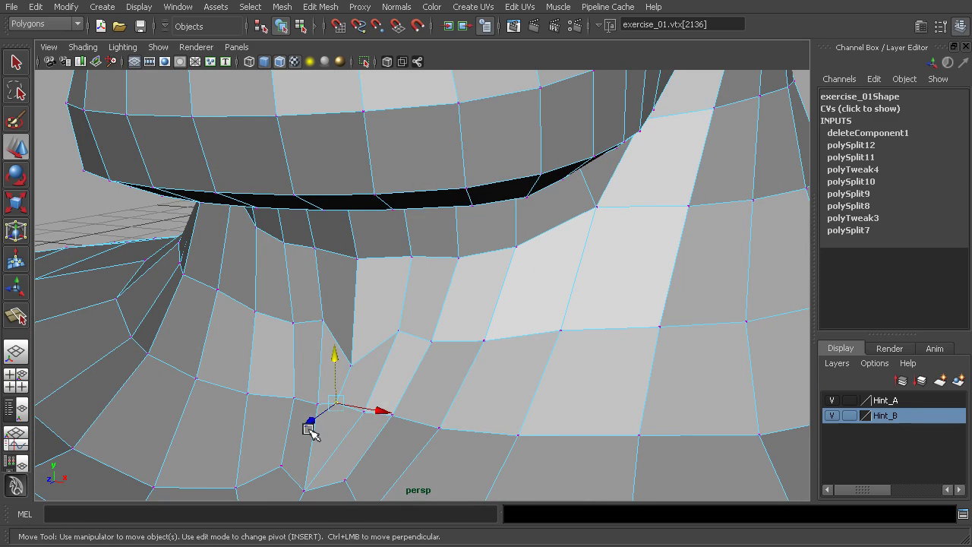
left_click_drag(308, 429, 312, 427)
right_click_drag(472, 404, 426, 392, "alt")
left_click_drag(426, 392, 494, 386, "alt")
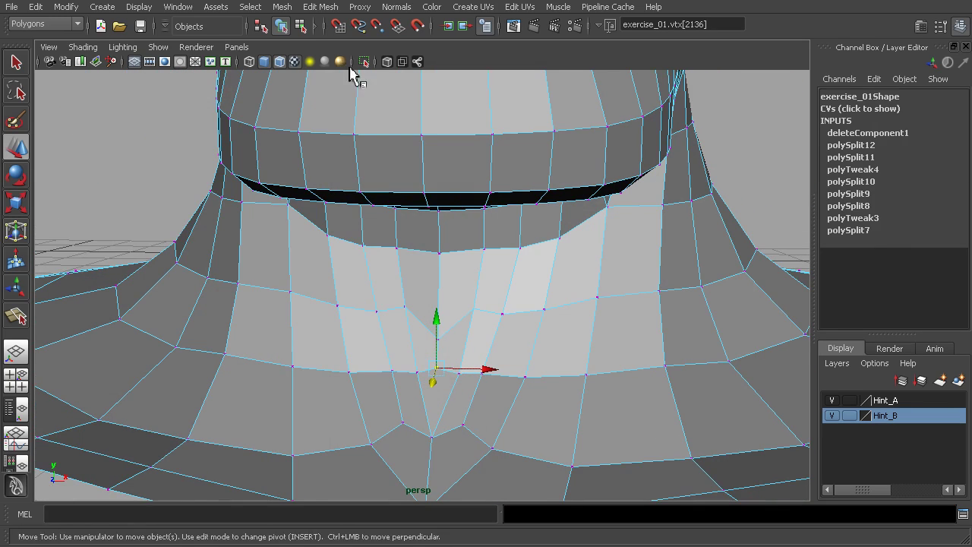
left_click(302, 28)
left_click(281, 28)
left_click(106, 184)
left_click_drag(392, 323, 425, 308, "alt")
right_click_drag(425, 308, 521, 366, "alt")
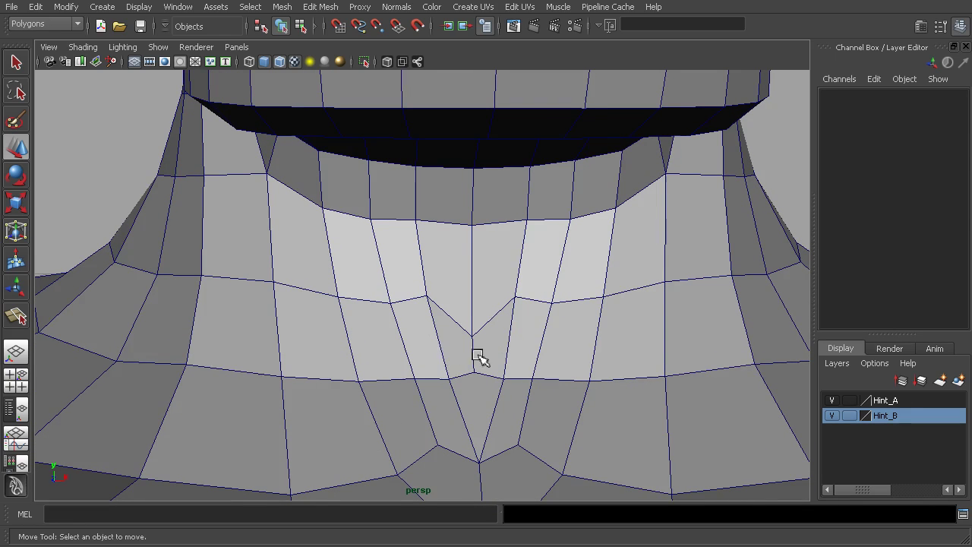
Step: Examine how the green faces on the neck of the Hint_B head resolve the edge flow
right_click_drag(595, 371, 456, 360, "alt")
left_click_drag(690, 380, 479, 389, "alt")
middle_click_drag(789, 391, 347, 392, "alt")
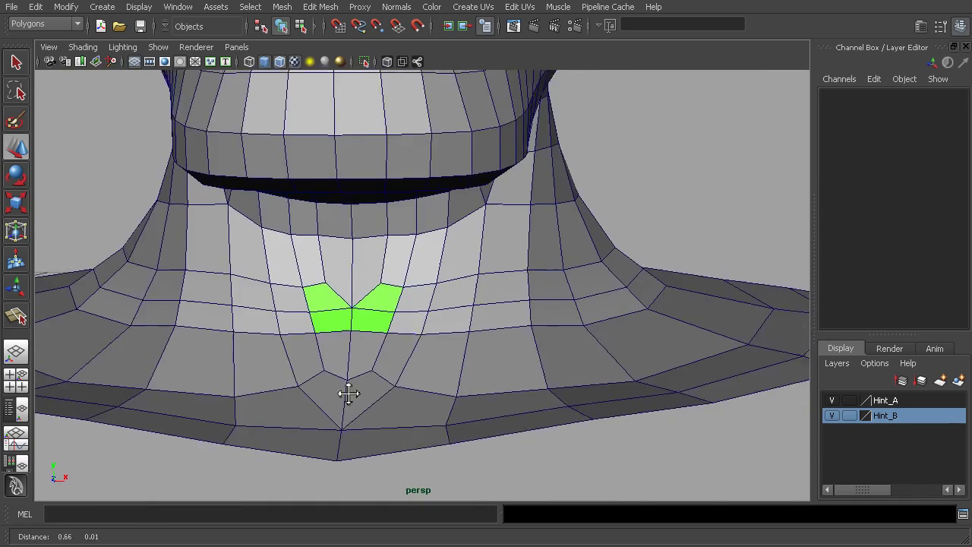
right_click_drag(347, 393, 476, 410, "alt")
left_click(366, 335)
middle_click_drag(367, 336, 462, 371, "alt")
right_click_drag(463, 372, 506, 381, "alt")
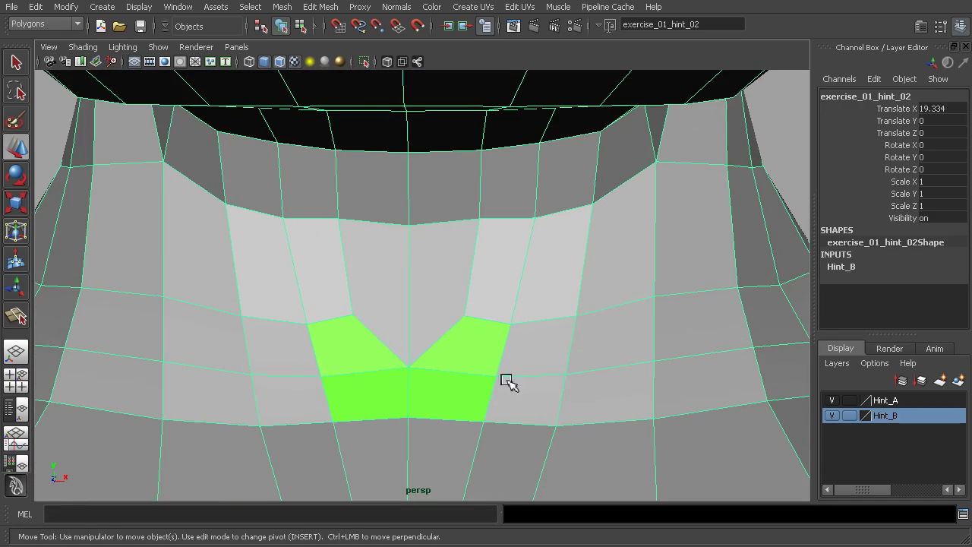
left_click(789, 186)
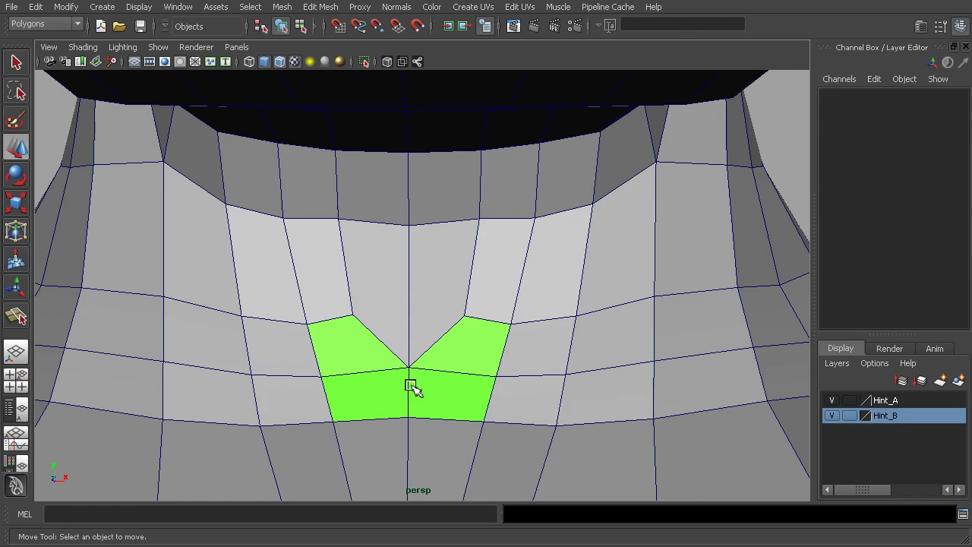
right_click_drag(544, 403, 449, 391, "alt")
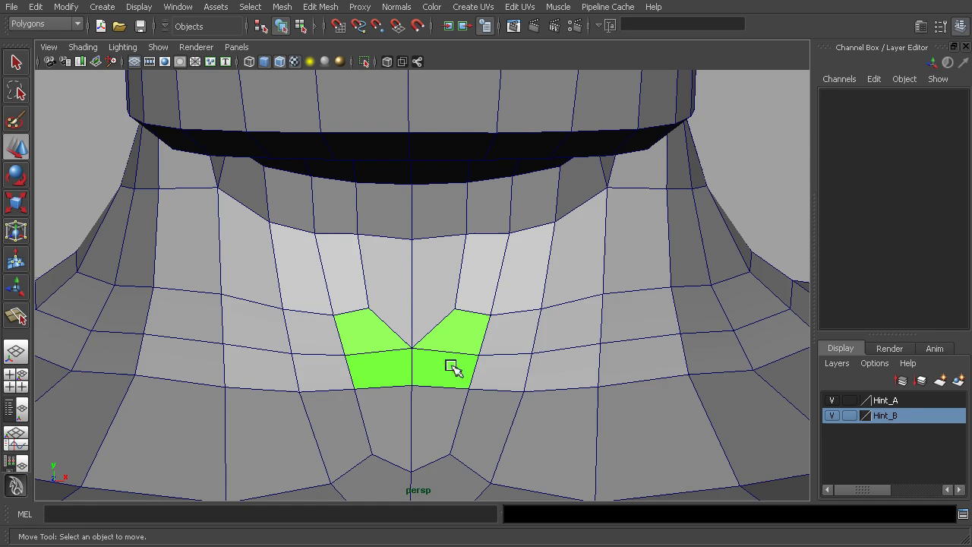
right_click_drag(503, 375, 426, 345, "alt")
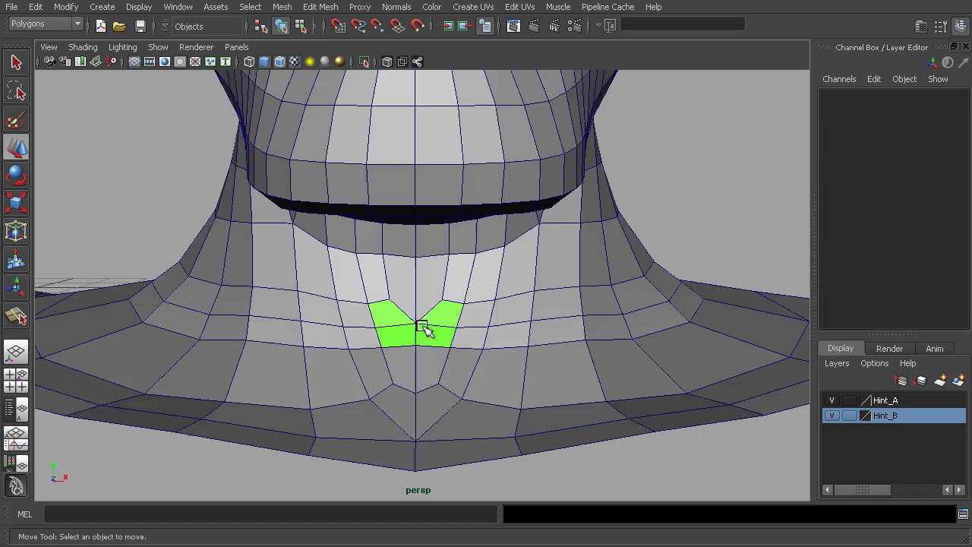
Step: Examine the exercise head's edge flow around the ear, cheek and face
right_click_drag(428, 327, 397, 312, "alt")
middle_click_drag(397, 312, 674, 385, "alt")
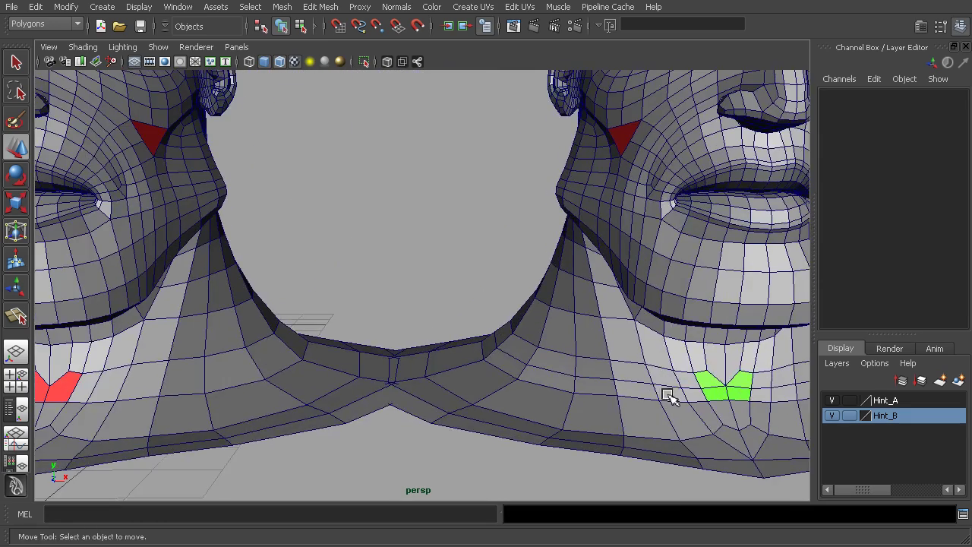
right_click_drag(668, 395, 593, 391, "alt")
middle_click_drag(456, 368, 801, 383, "alt")
middle_click_drag(357, 363, 642, 369, "alt")
left_click_drag(642, 369, 449, 369, "alt")
right_click_drag(452, 372, 569, 393, "alt")
middle_click_drag(497, 309, 488, 346, "alt")
right_click_drag(425, 368, 661, 395, "alt")
middle_click_drag(495, 263, 478, 312, "alt")
left_click_drag(480, 314, 467, 353, "alt")
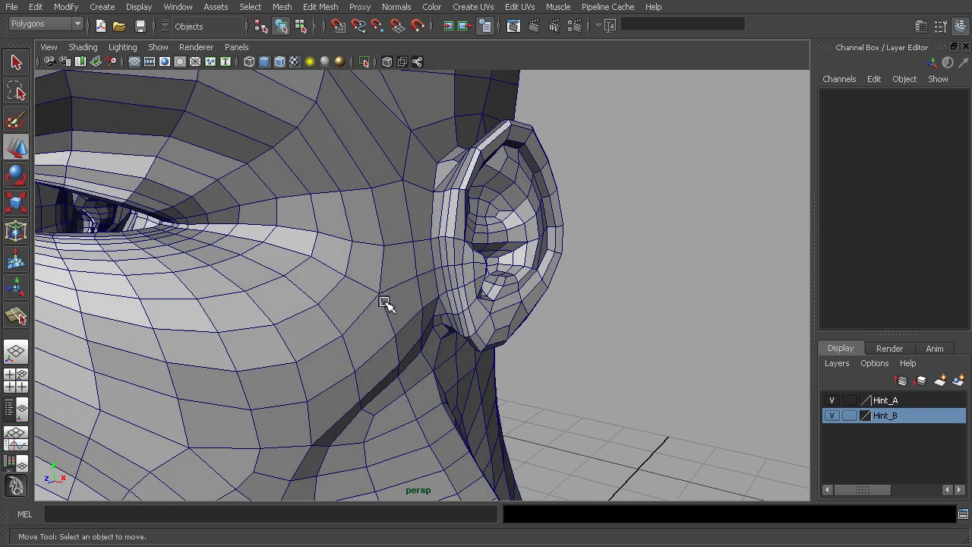
right_click_drag(382, 304, 230, 278, "alt")
left_click_drag(261, 233, 368, 301, "alt")
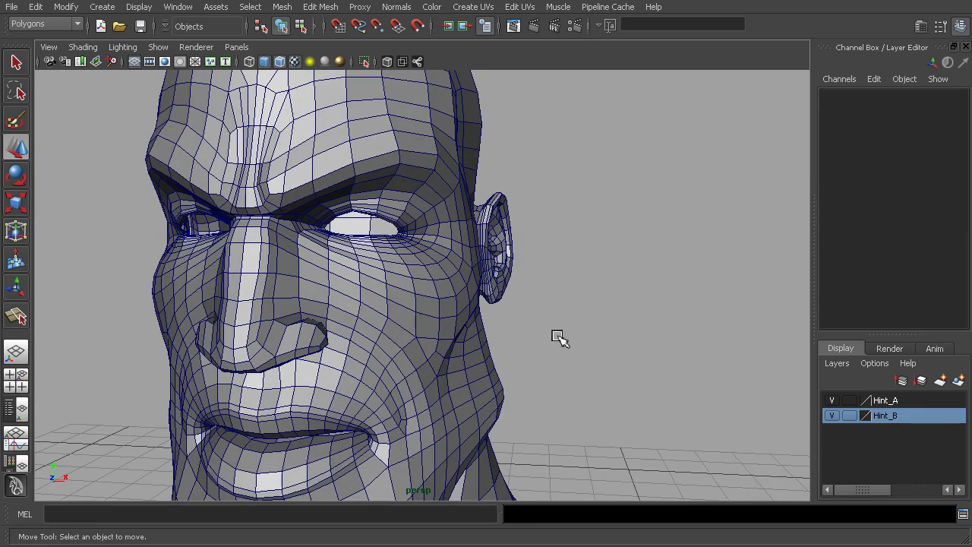
left_click_drag(559, 339, 509, 341, "alt")
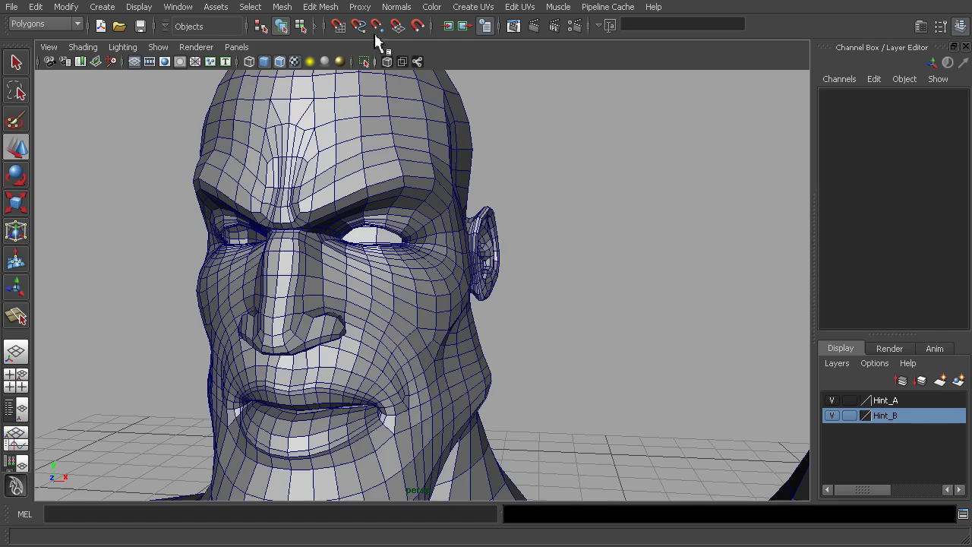
Step: Hide the Hint_A and Hint_B layers and select the exercise head
right_click_drag(564, 317, 428, 311, "alt")
left_click(428, 311)
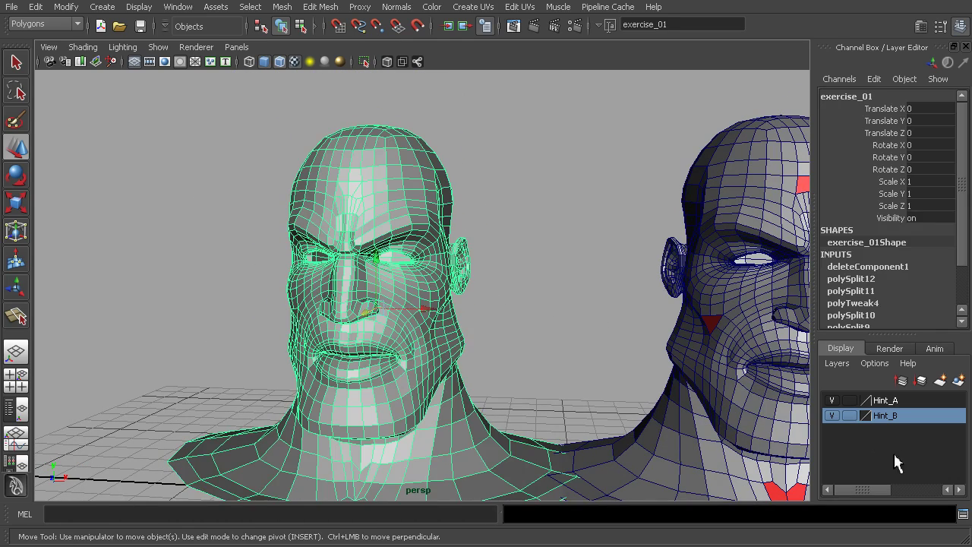
left_click(832, 400)
middle_click_drag(459, 306, 473, 269, "alt")
left_click(504, 201)
left_click(387, 169)
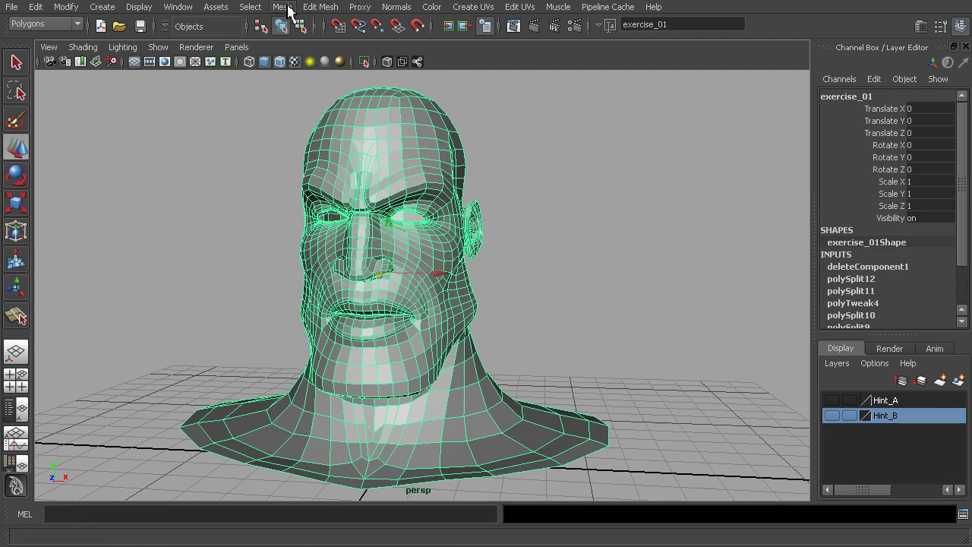
Step: Run Cleanup on the selected head to select faces with more than 4 sides, and frame the selection
left_click(282, 6)
left_click(323, 221)
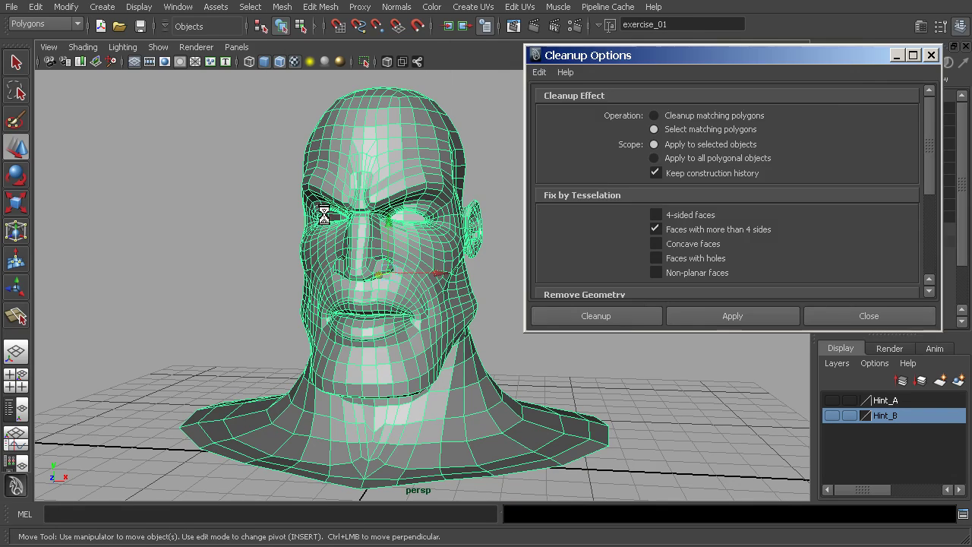
left_click(616, 317)
key("f")
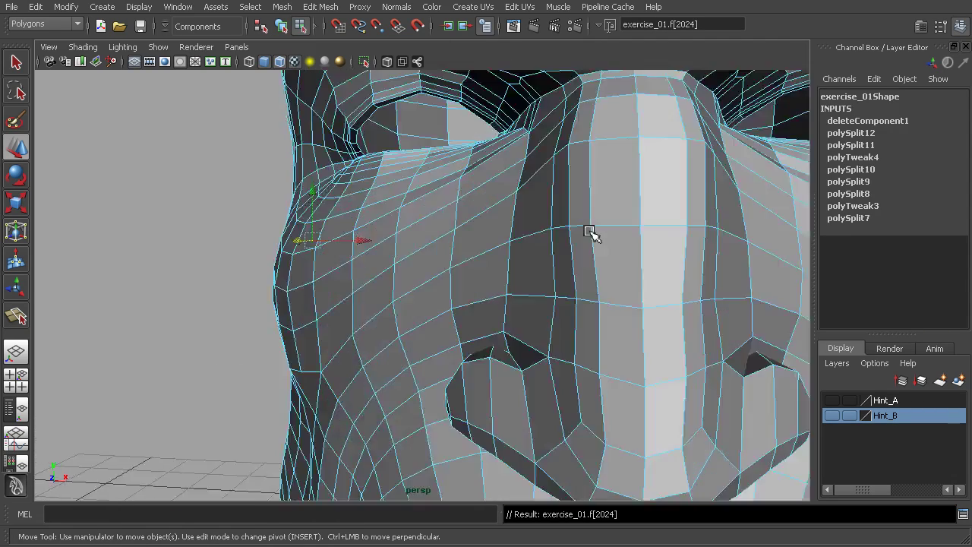
Step: Return to object mode and split the many-sided face beside the ear between two opposite vertices with the Split Polygon Tool
left_click_drag(397, 278, 655, 314, "alt")
right_click_drag(647, 311, 547, 281, "alt")
left_click(281, 26)
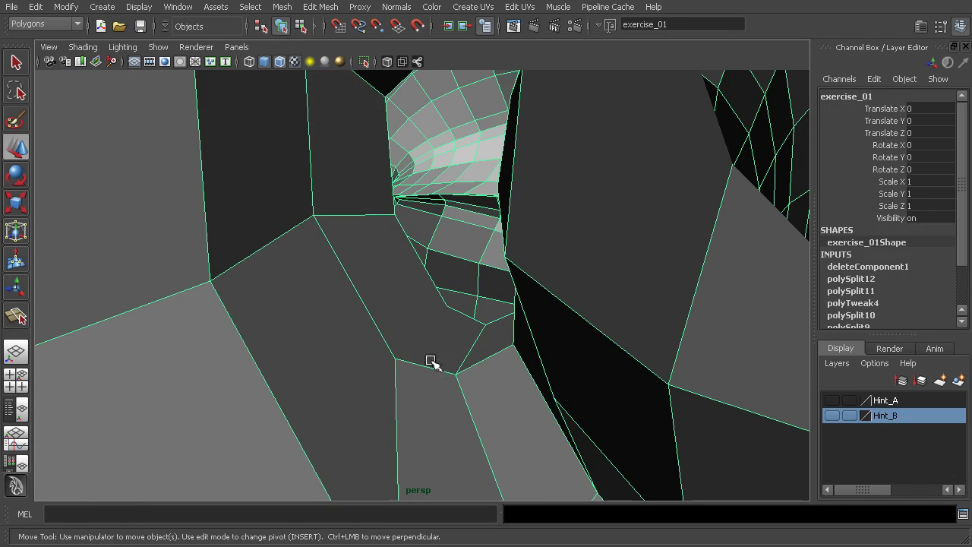
mouse_move(415, 350)
right_mouse_down("shift")
mouse_move(377, 349)
mouse_move(427, 349)
right_mouse_up("shift")
left_click_drag(422, 365, 362, 359)
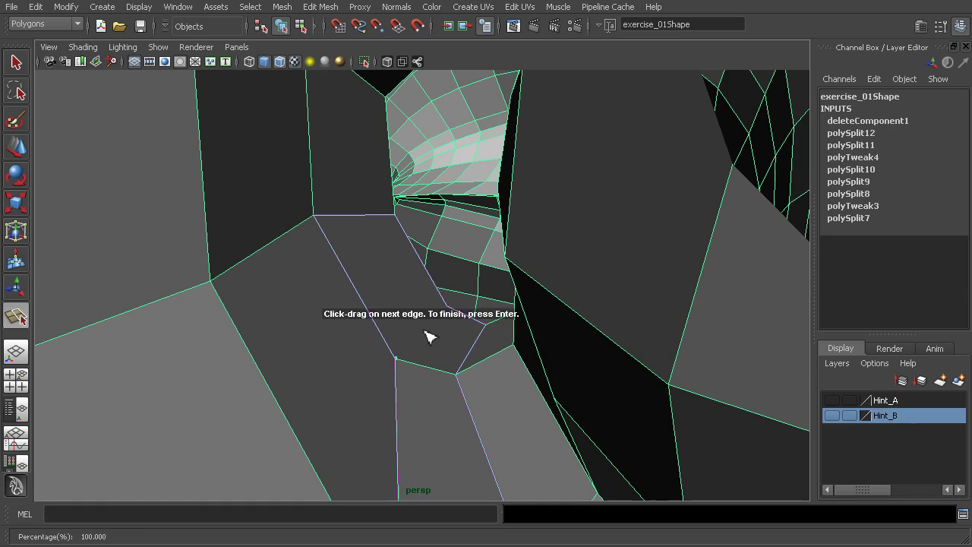
left_click(447, 305)
key("w")
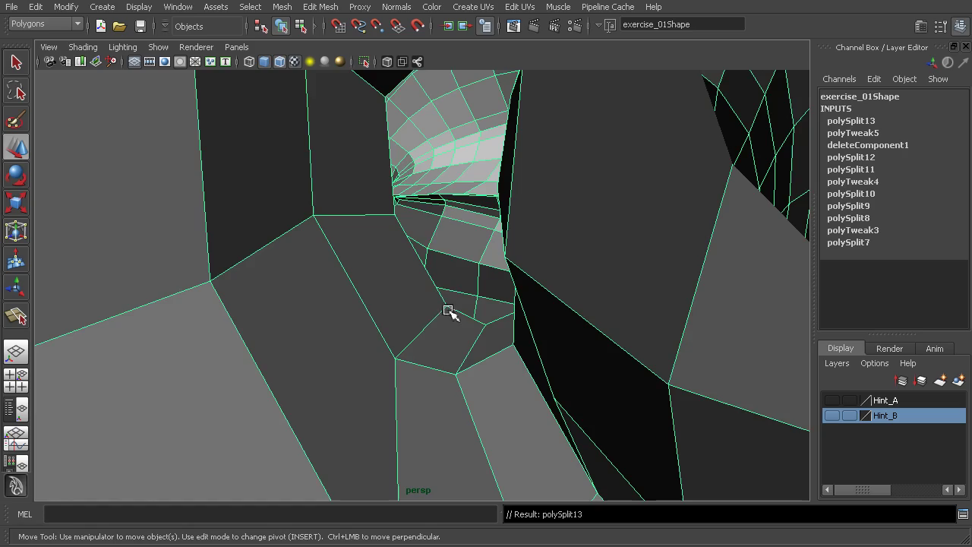
Step: Delete the head's construction history
right_click_drag(453, 376, 471, 354, "alt")
middle_click_drag(494, 336, 384, 287, "alt")
right_click_drag(380, 285, 198, 250, "alt")
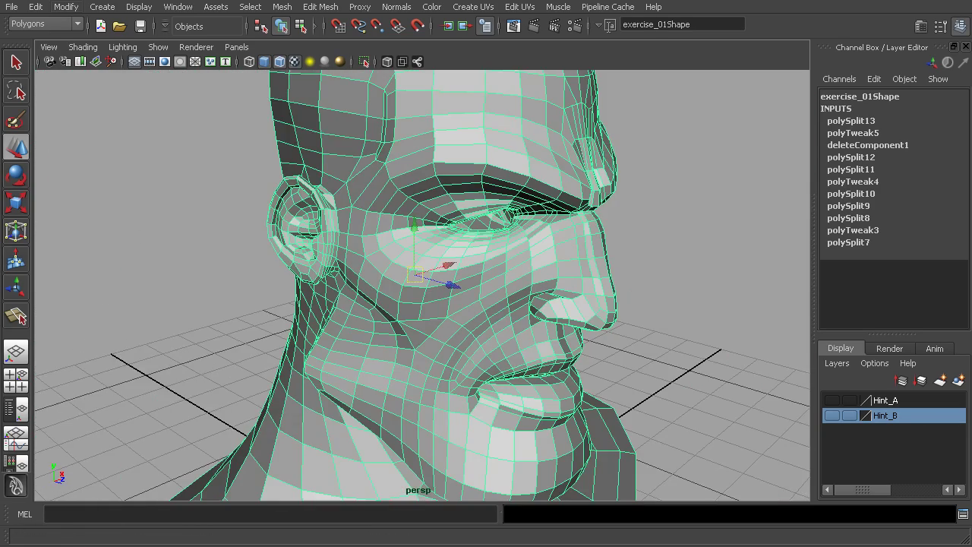
left_click(59, 8)
mouse_move(38, 8)
mouse_move(184, 163)
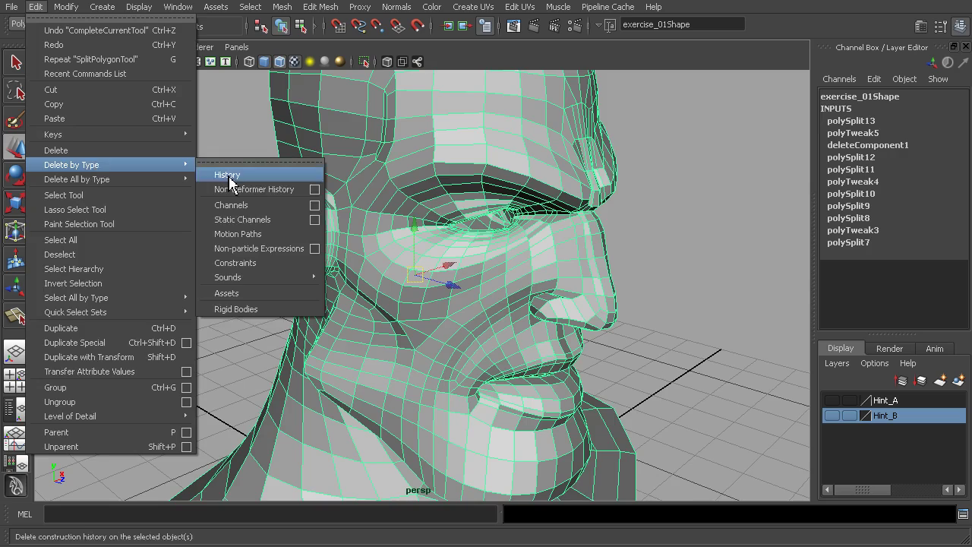
left_click(282, 174)
Step: Rerun Cleanup on the head to search for remaining faces with more than 4 sides, and inspect the mesh
mouse_move(524, 319)
left_mouse_down("alt")
mouse_move(552, 323)
mouse_move(387, 217)
left_mouse_up("alt")
left_click(282, 6)
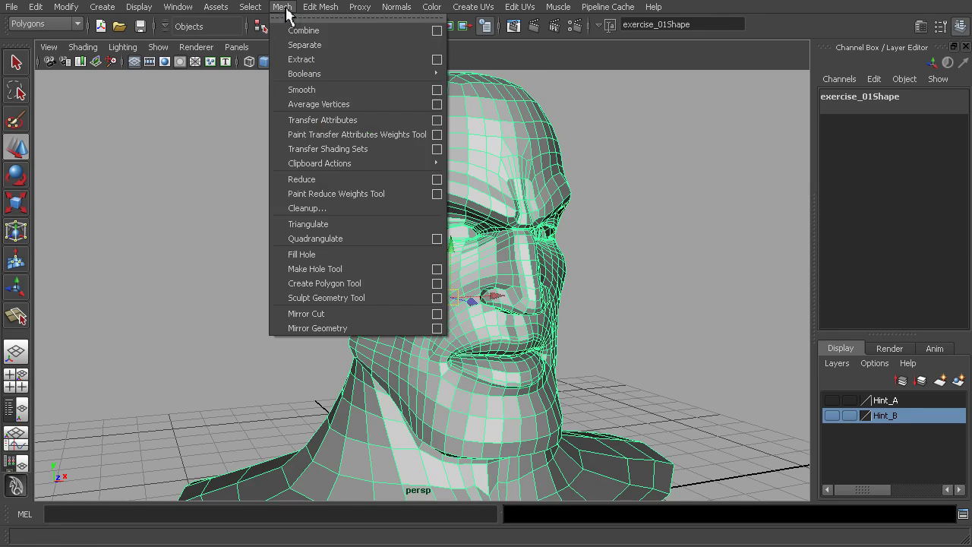
left_click(331, 209)
left_click(632, 317)
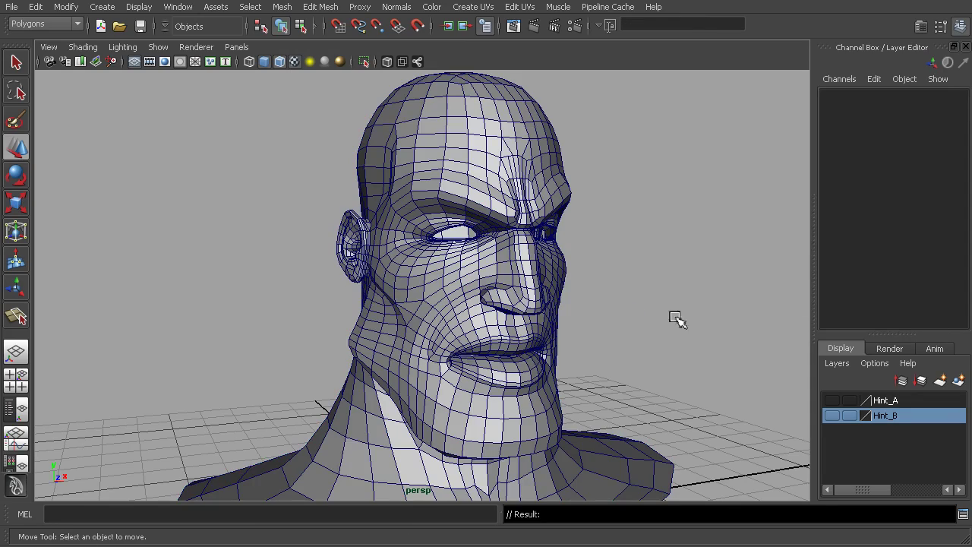
left_click_drag(608, 335, 557, 343, "alt")
right_click_drag(557, 342, 509, 324, "alt")
mouse_move(509, 324)
left_mouse_down("alt")
mouse_move(496, 326)
mouse_move(554, 341)
mouse_move(523, 330)
left_mouse_up("alt")
right_click_drag(523, 330, 516, 225, "alt")
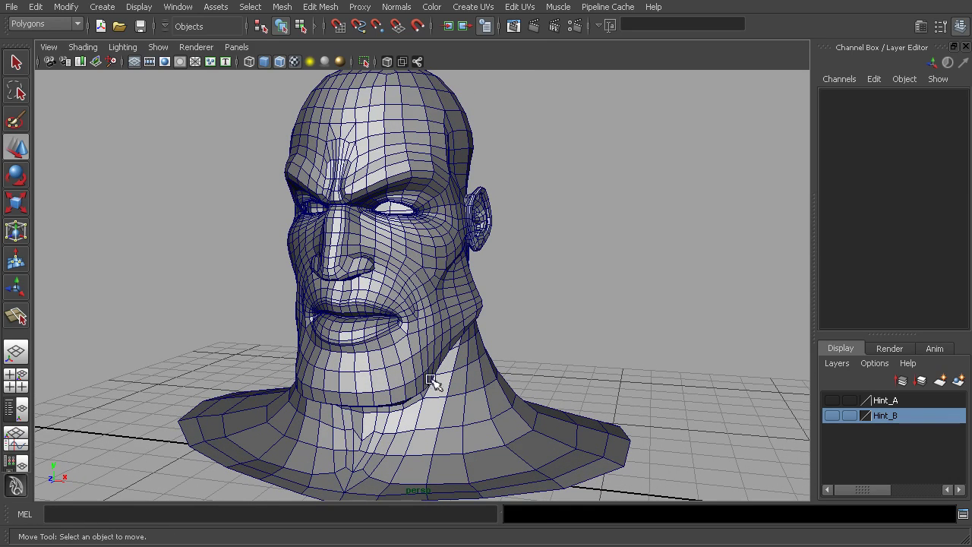